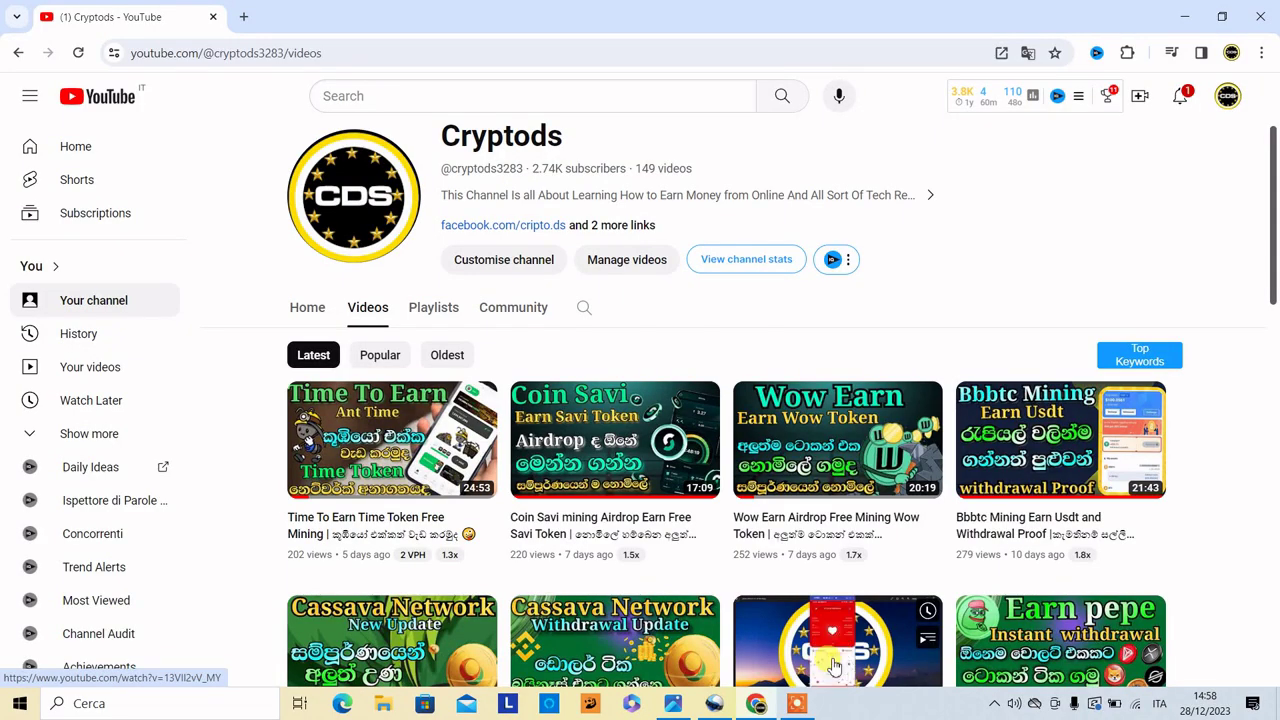
- Switch from the Cryptods Videos list to the CryptoDS Official Telegram post about Echoooo mining
left_click(797, 704)
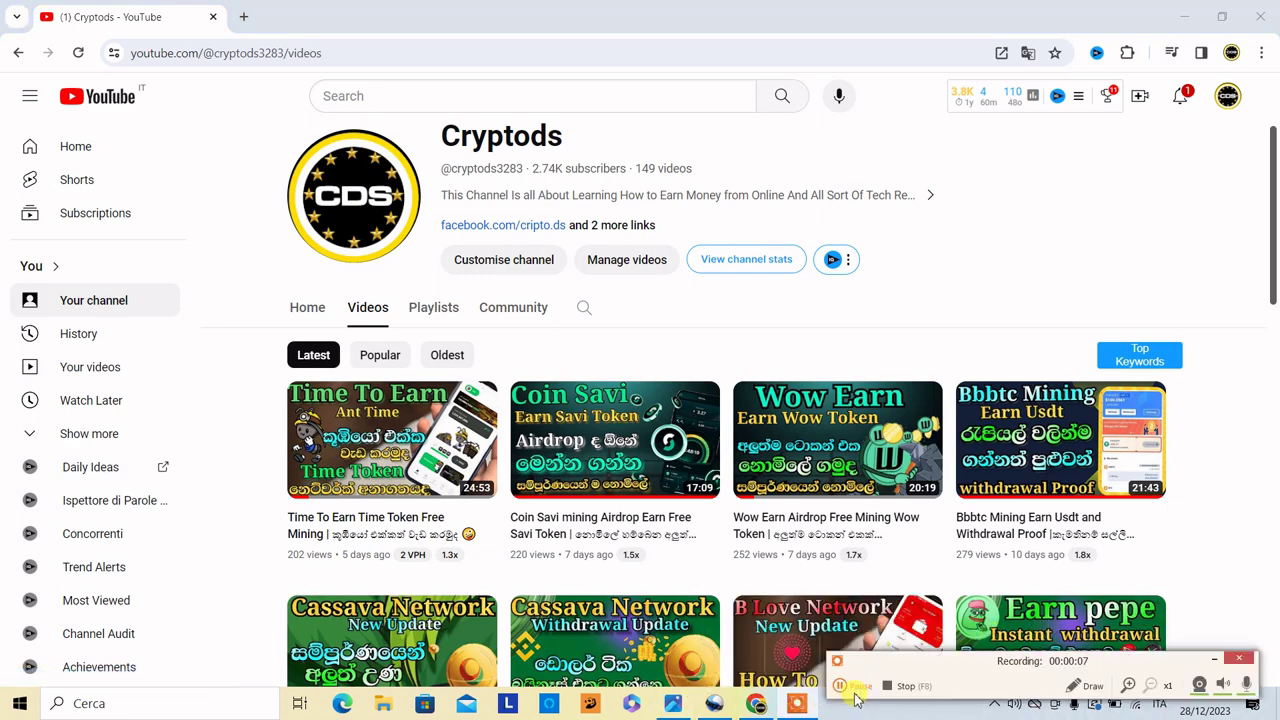
left_click(841, 686)
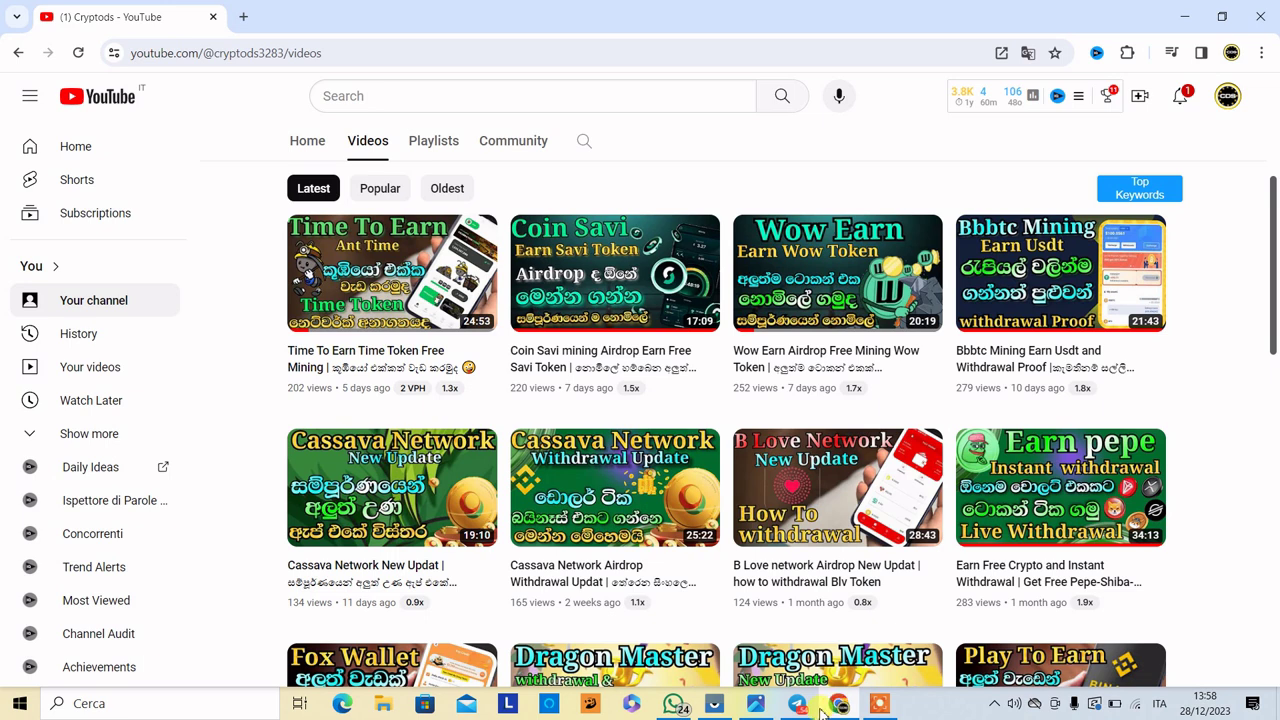
left_click(797, 704)
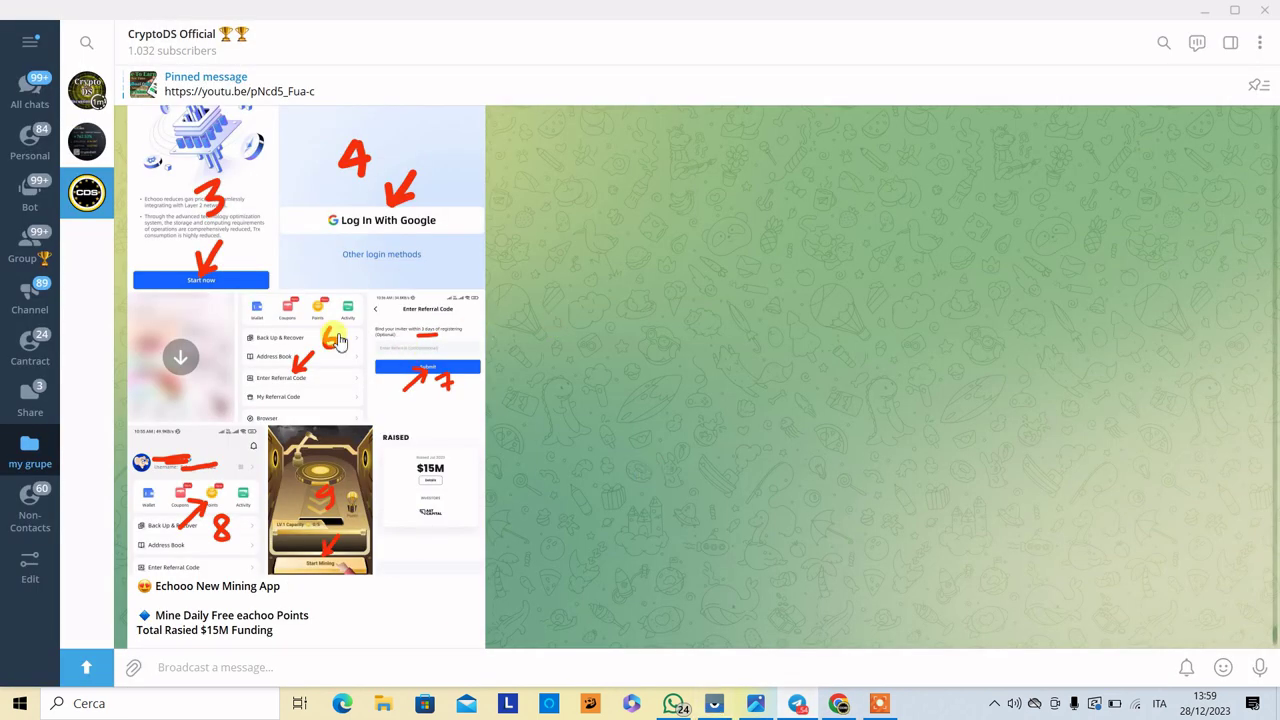
scroll(453, 350, "down", 2)
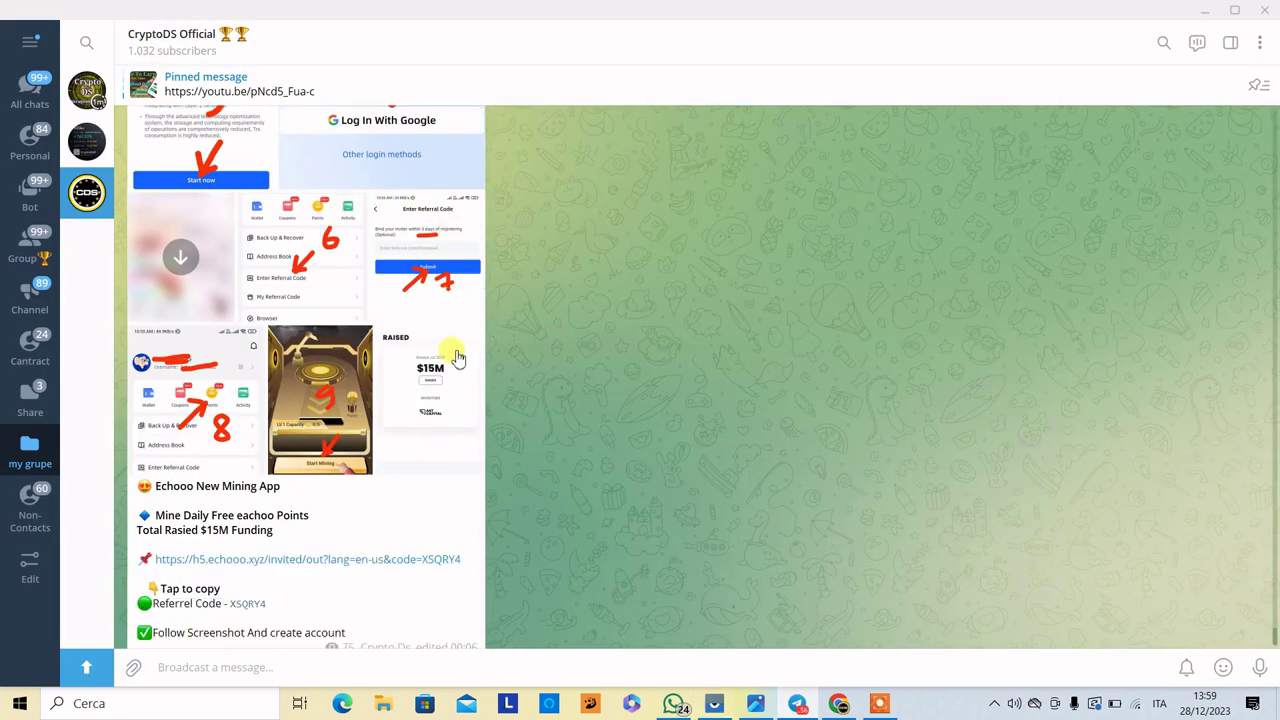
scroll(320, 585, "down", 1)
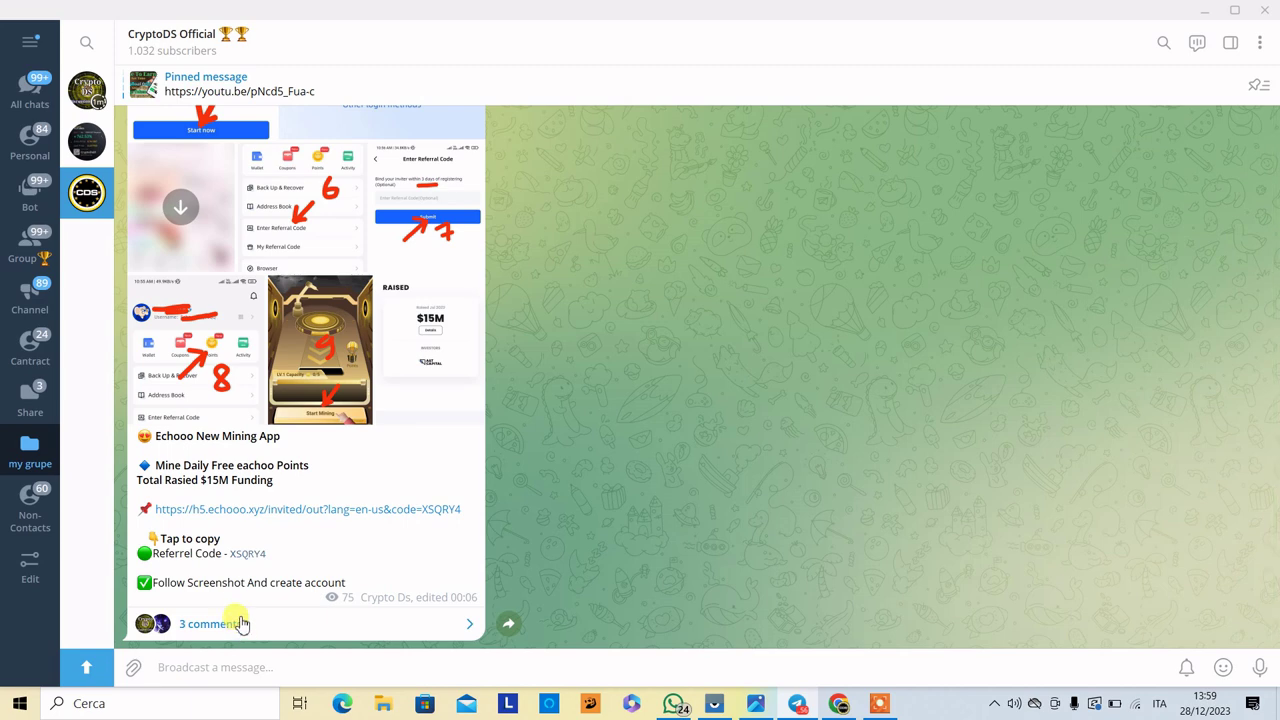
scroll(350, 435, "up", 1)
scroll(349, 435, "up", 1)
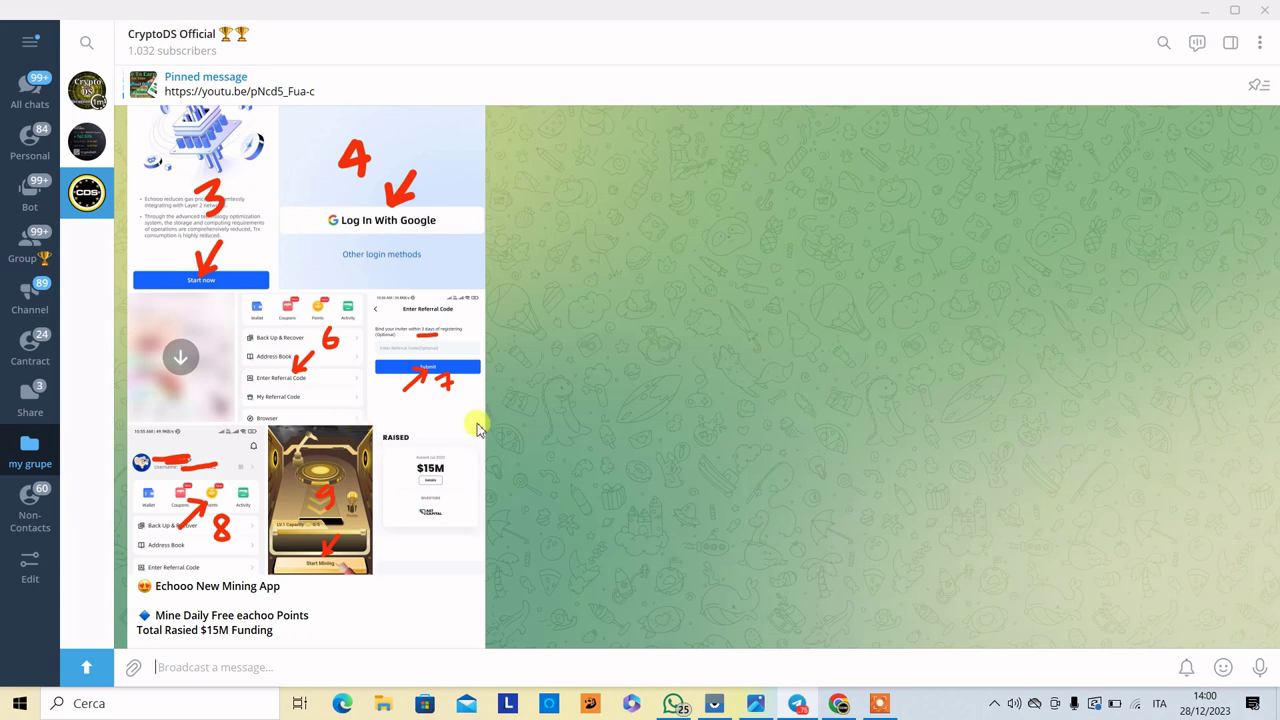
scroll(478, 430, "down", 1)
scroll(478, 430, "down", 1)
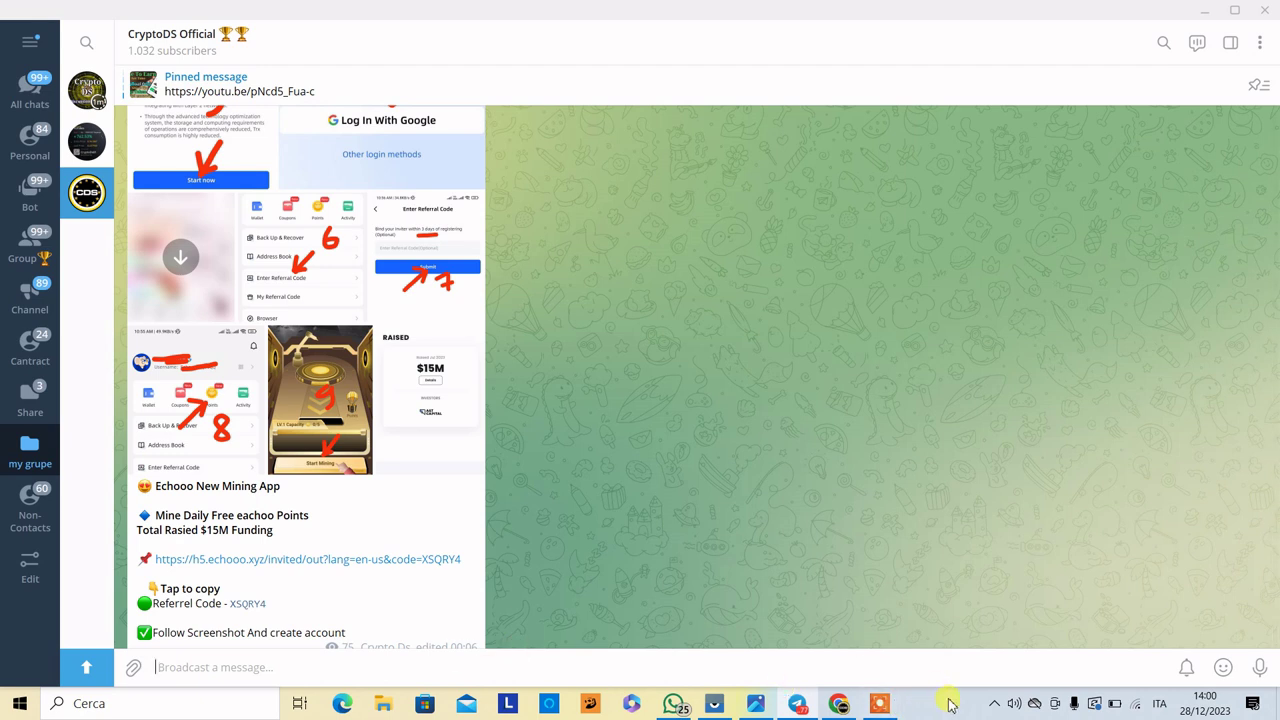
left_click(884, 705)
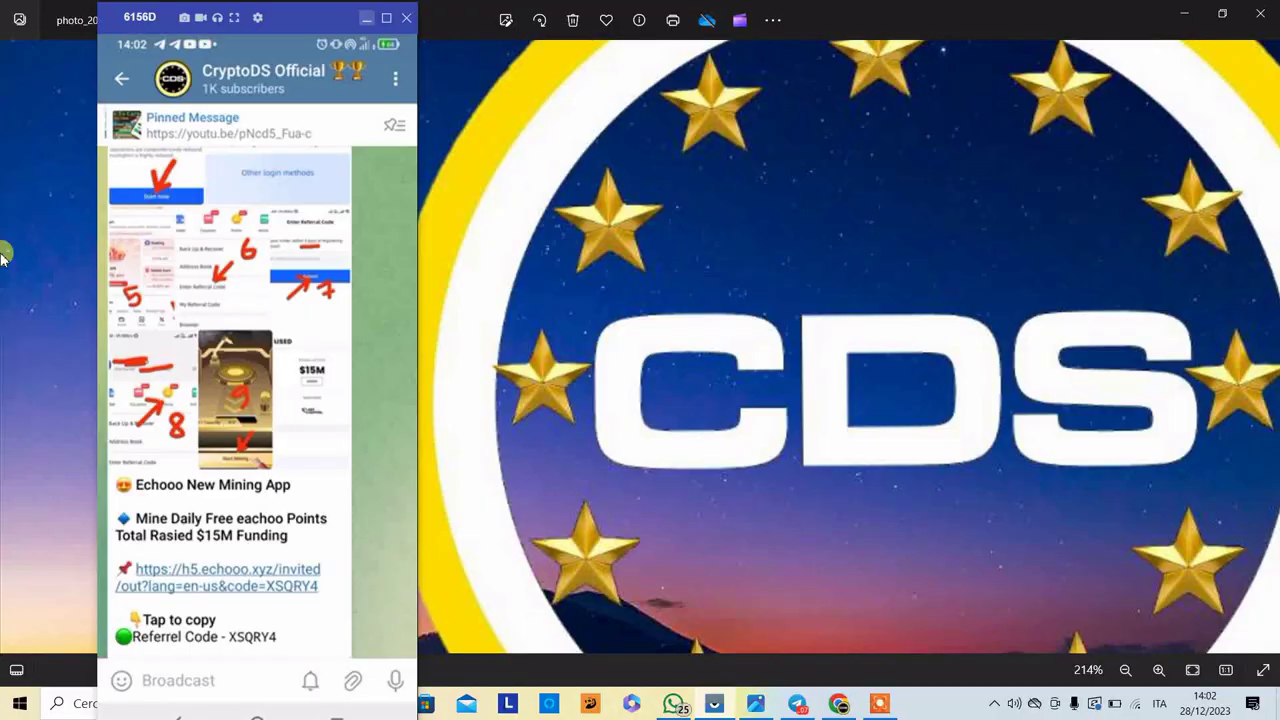
- Scroll the mirrored Telegram post down to the Echooo invite link and referral code
scroll(300, 366, "down", 2)
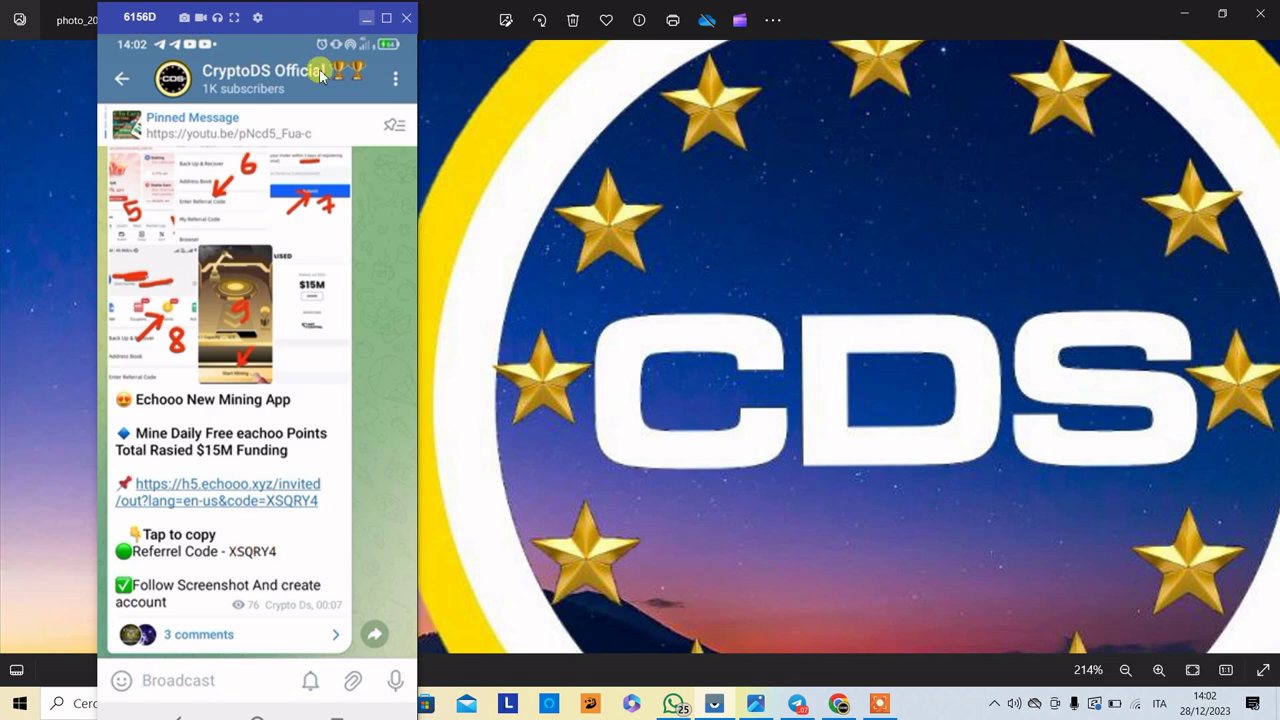
- Open the h5.echooo.xyz invite link, copy its referral code, and go to Google Play
left_click(248, 492)
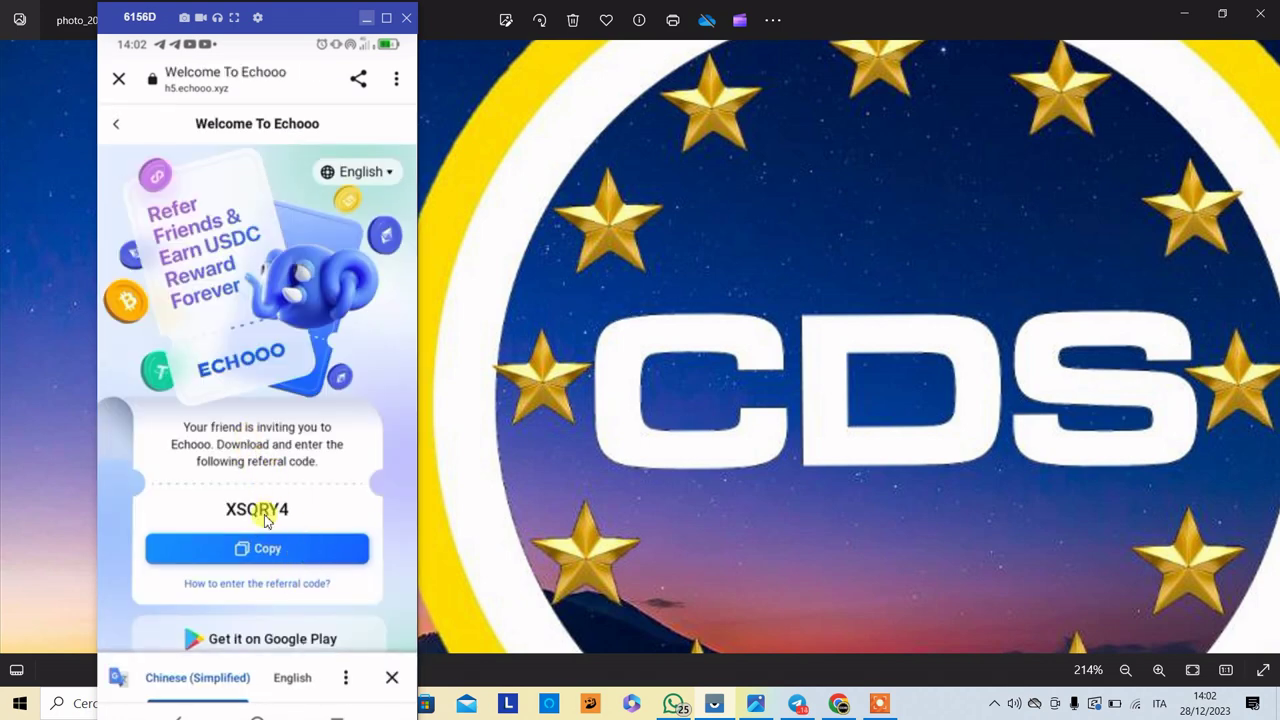
scroll(266, 505, "down", 1)
left_click(263, 484)
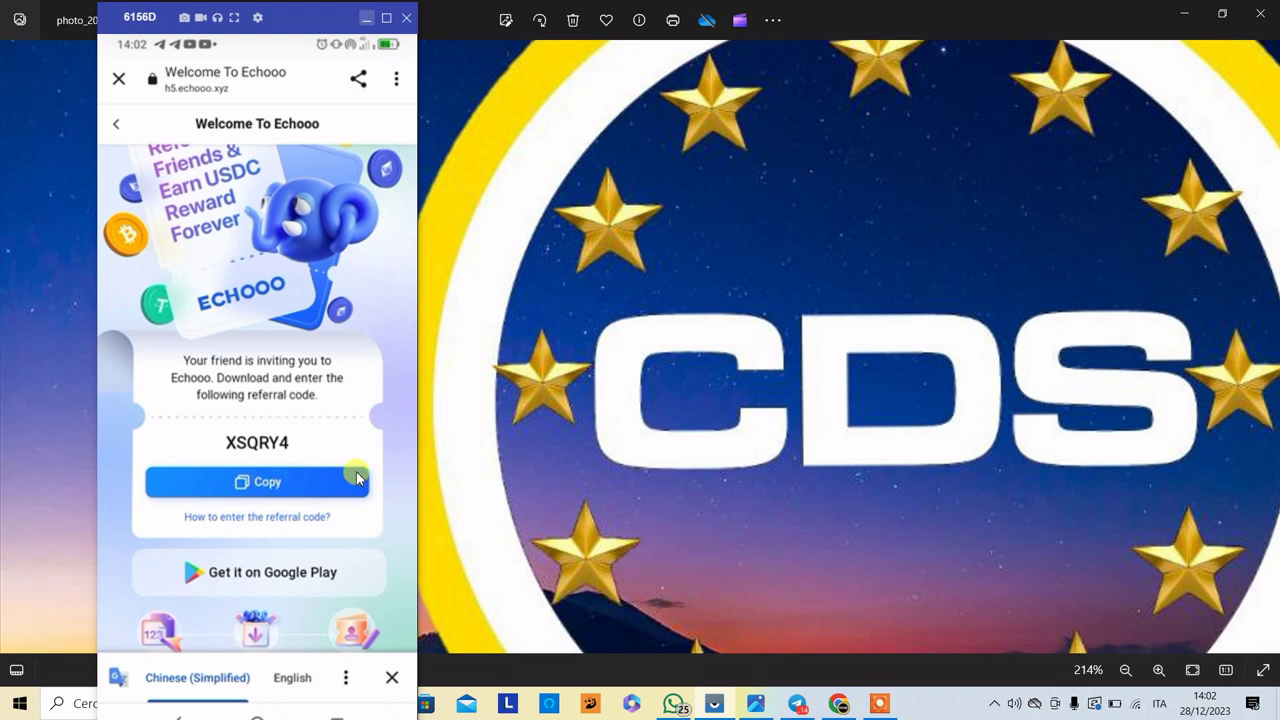
left_click(247, 482)
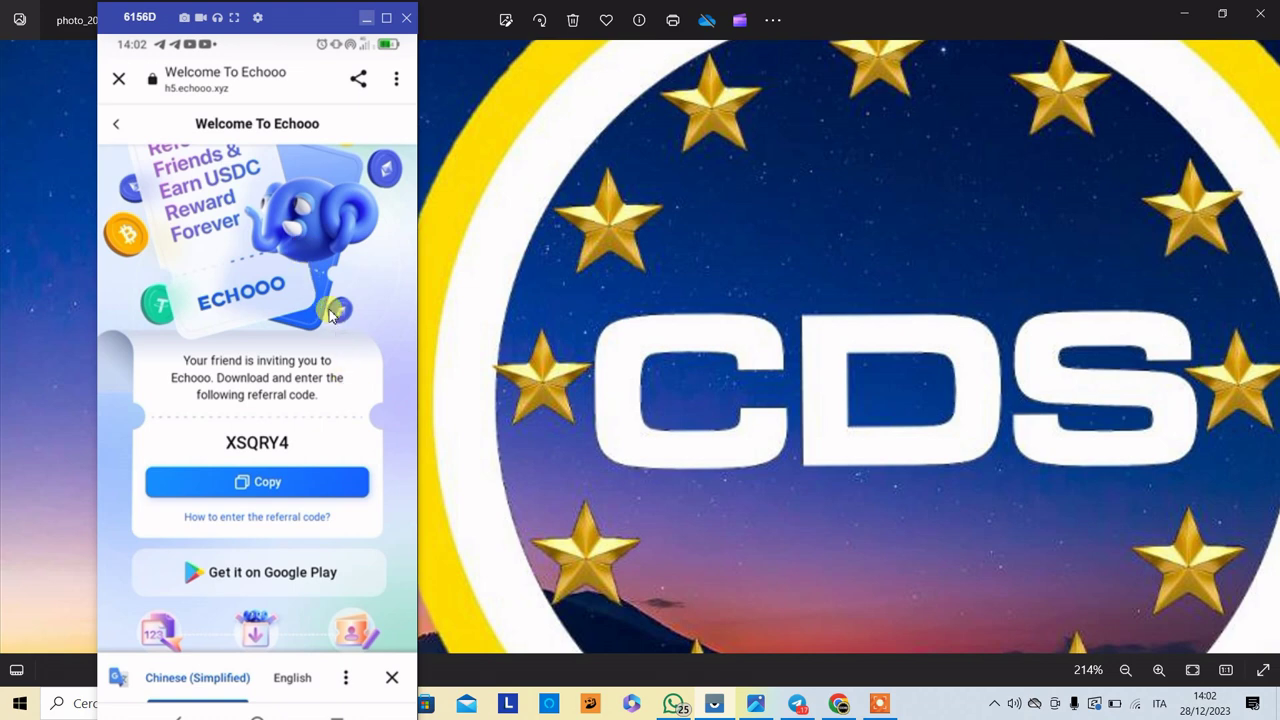
scroll(324, 306, "up", 1)
scroll(324, 306, "down", 1)
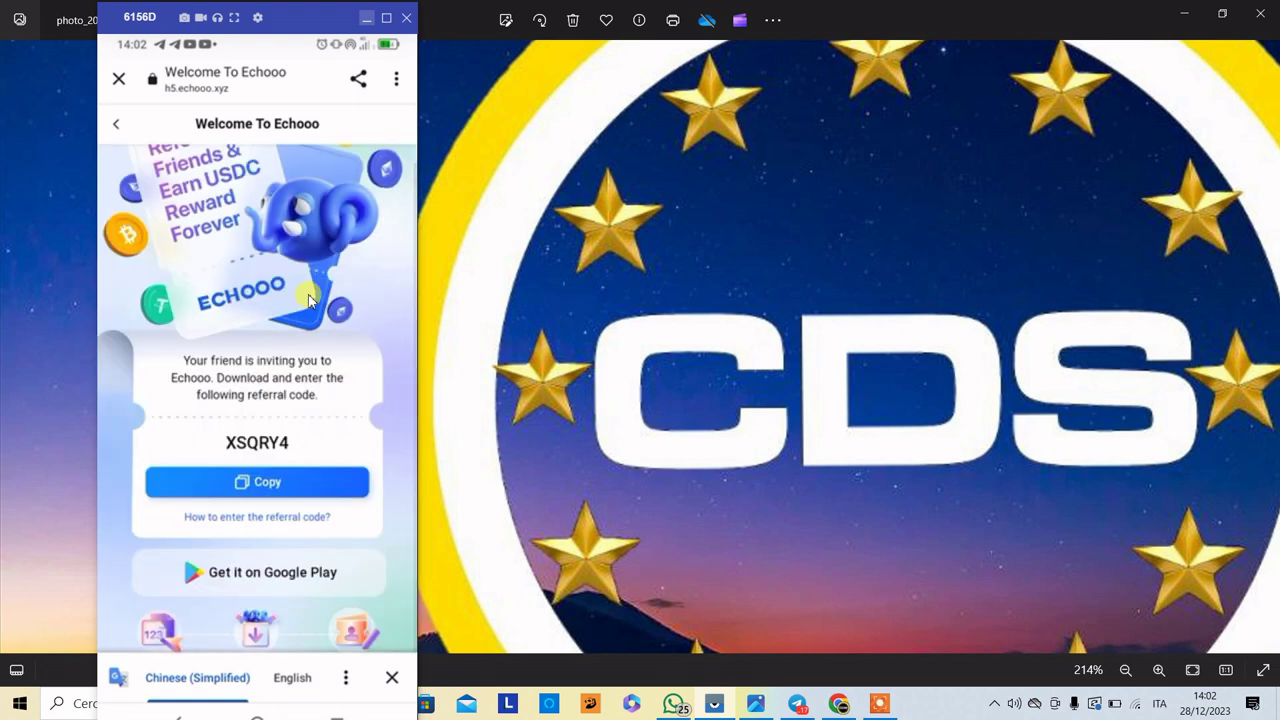
left_click(248, 488)
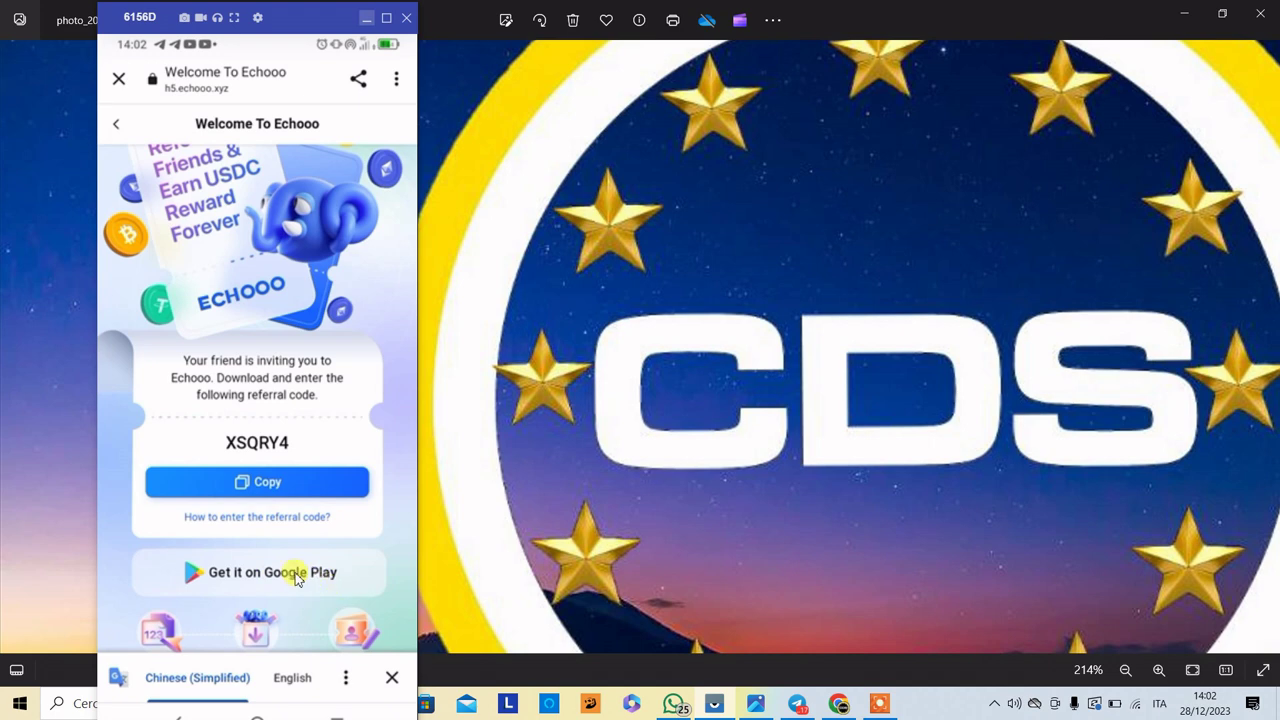
left_click(296, 574)
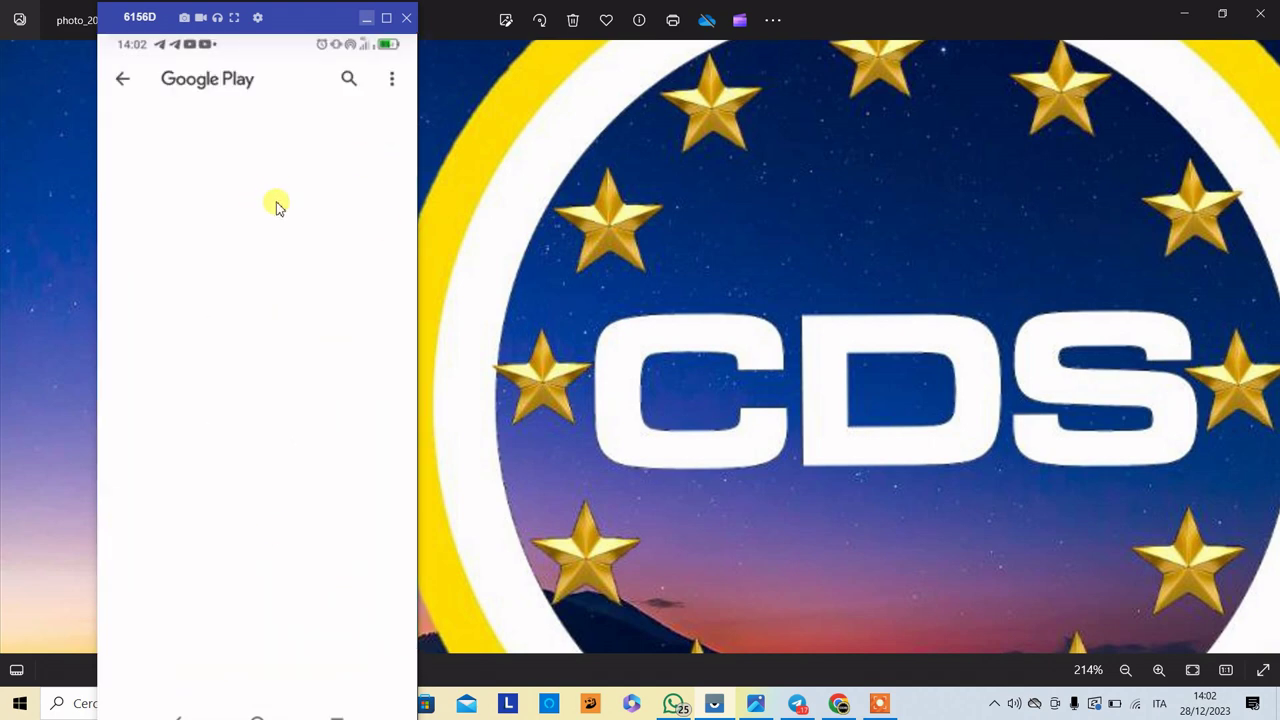
- Install the Echooo wallet from Google Play, launch it, and tap Start now to reach login
left_click(271, 286)
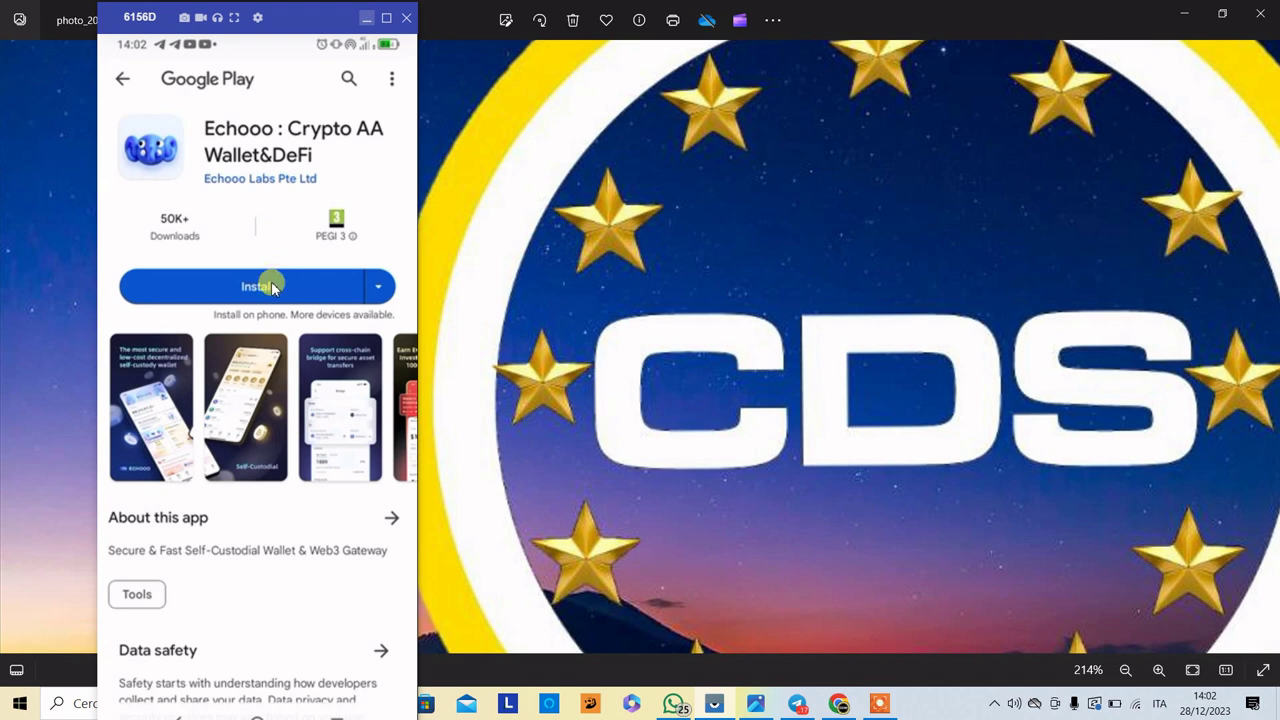
left_click(893, 706)
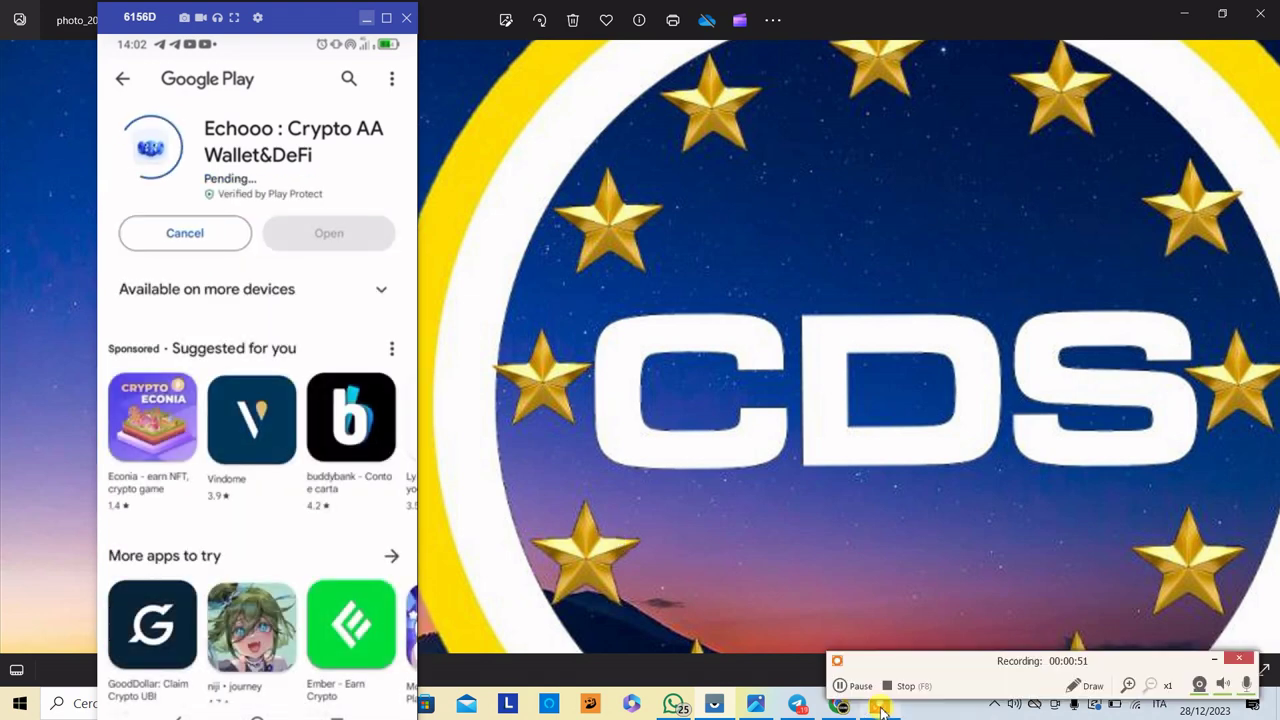
left_click(848, 686)
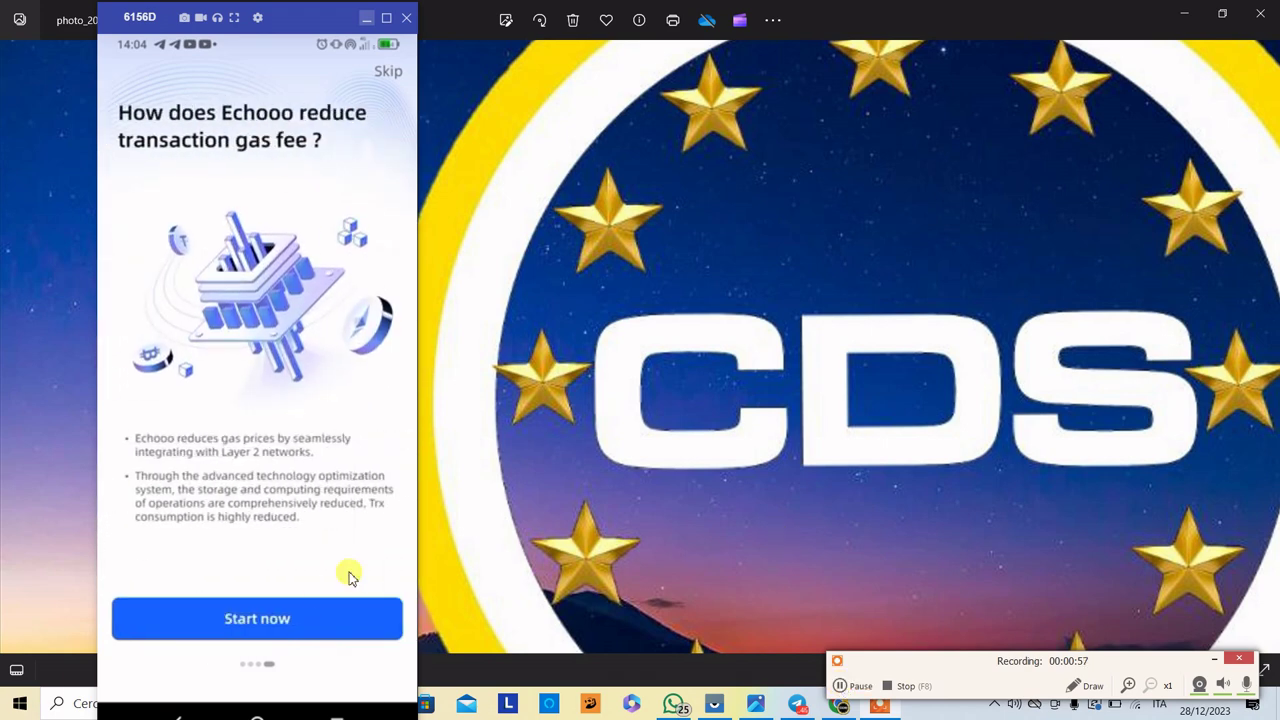
left_click(346, 612)
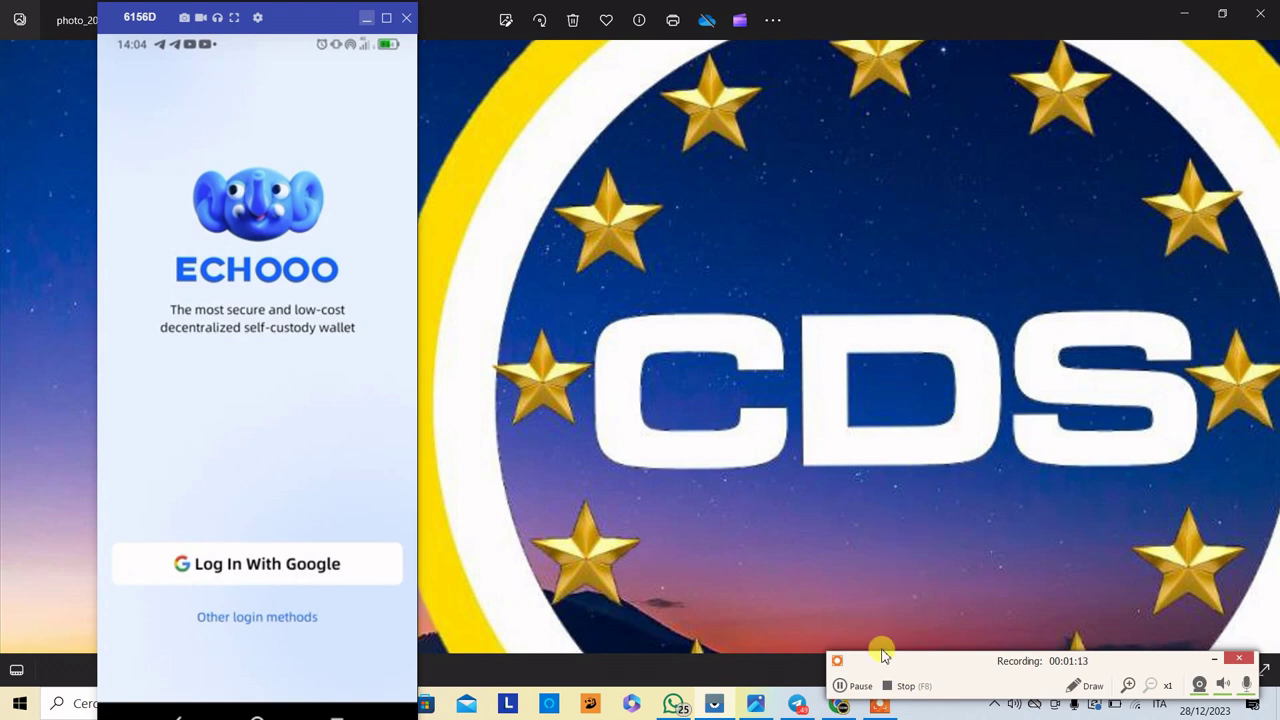
- Log in with the Google account and browse the $0.00 wallet Home with Staking and Stable Earn
left_click(841, 687)
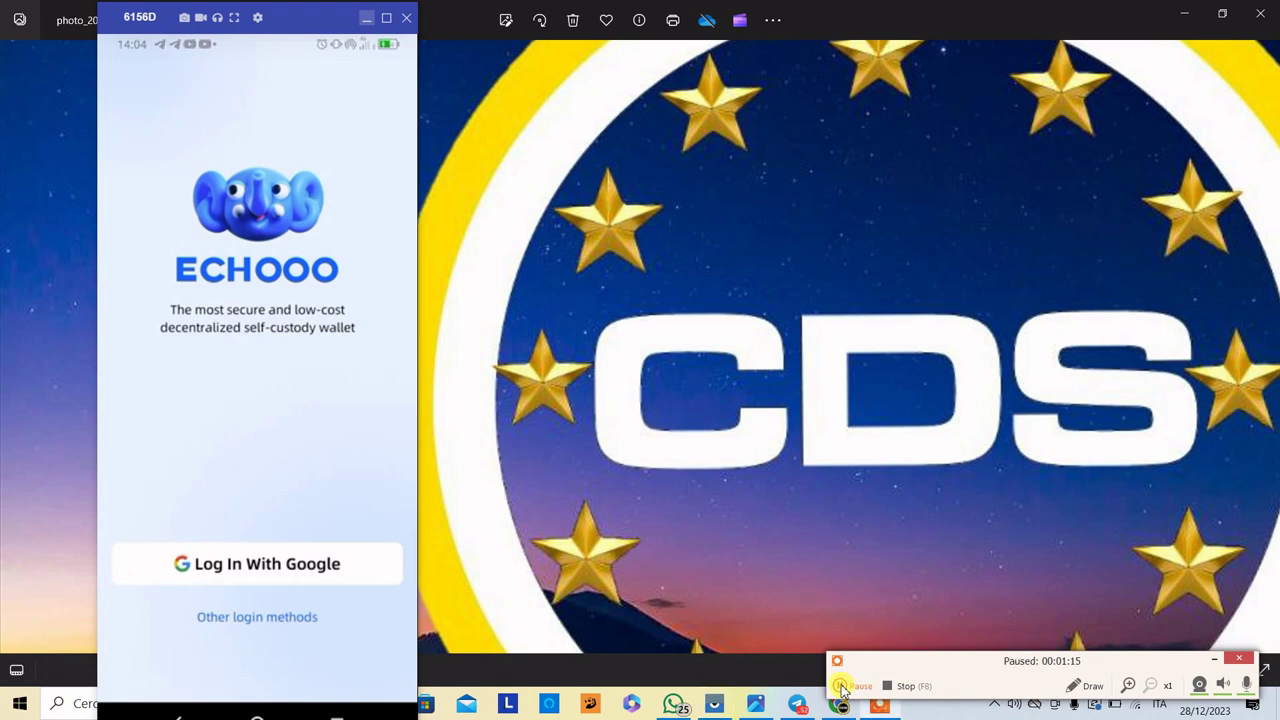
left_click(841, 687)
left_click(841, 687)
left_click(841, 687)
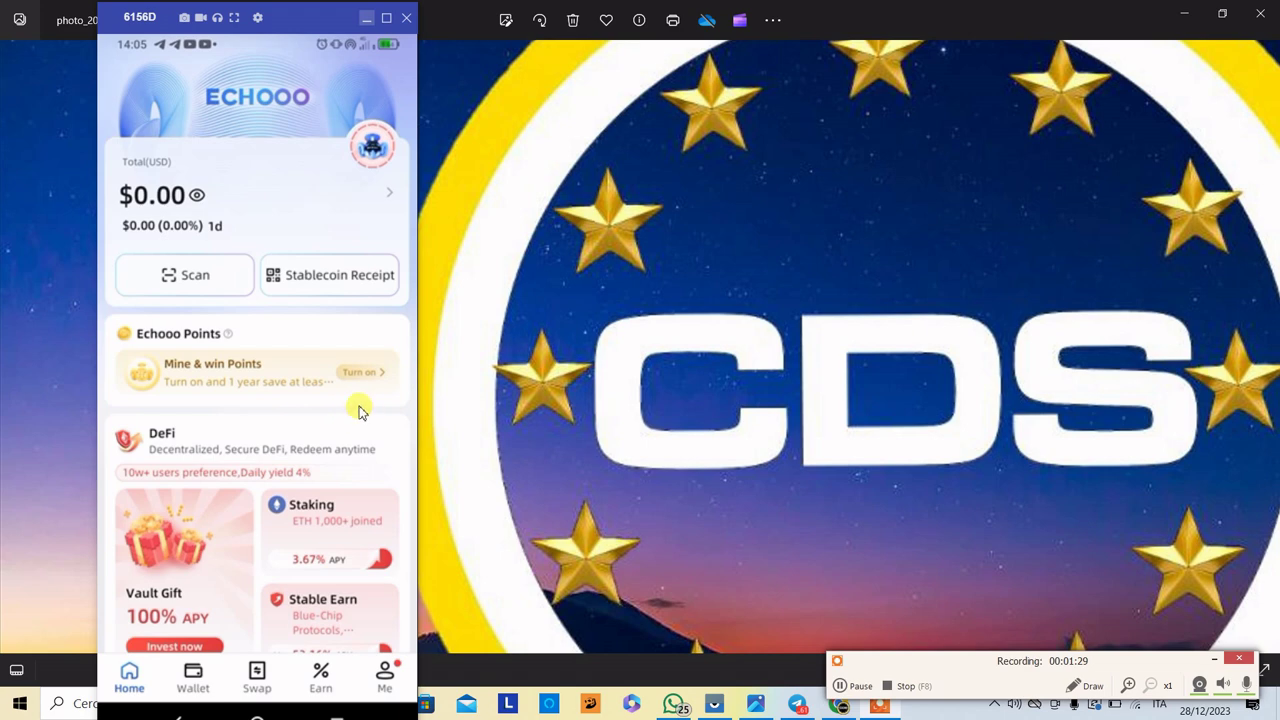
scroll(335, 400, "down", 3)
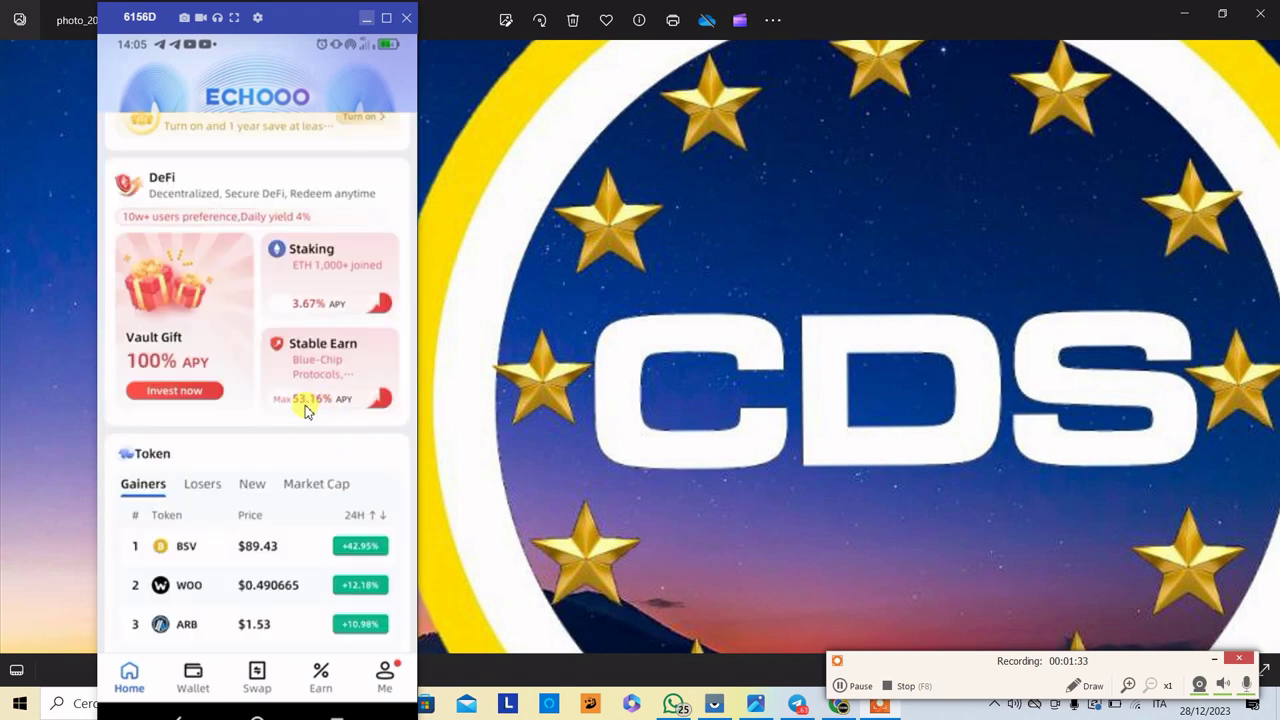
scroll(307, 411, "up", 3)
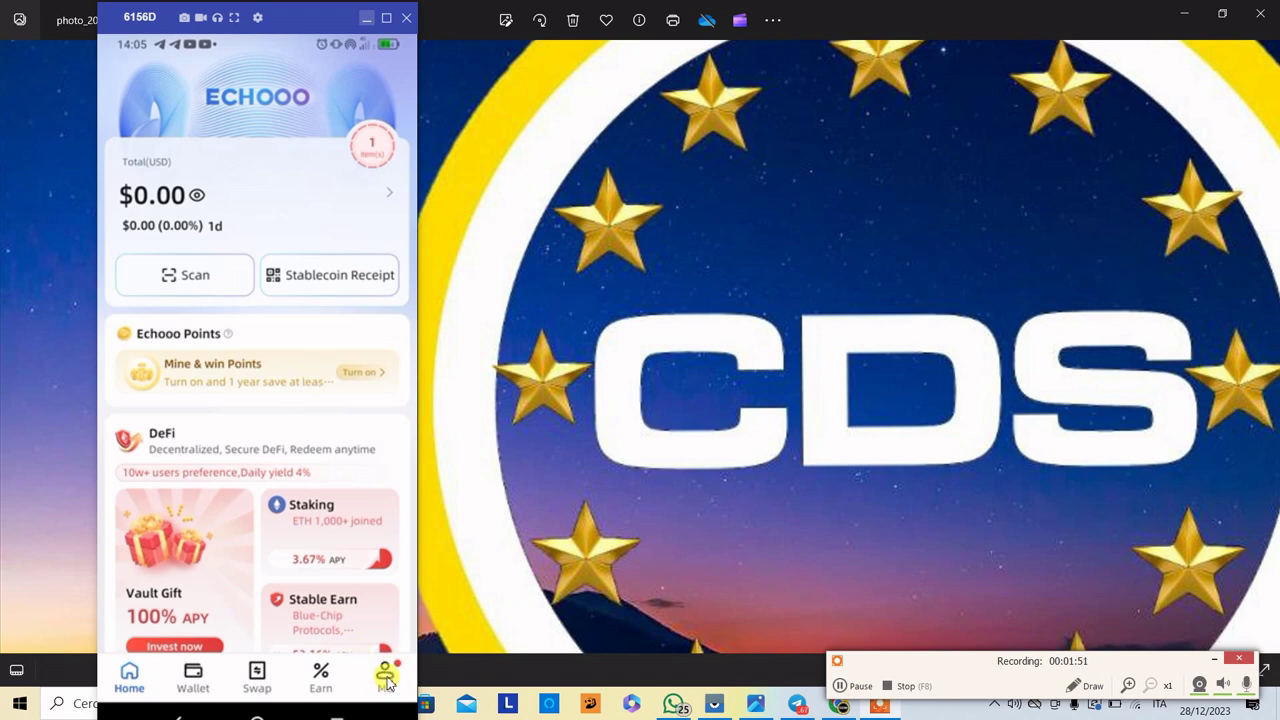
- Paste the copied code into Me › Enter Referral Code and submit it to bind the inviter
left_click(387, 682)
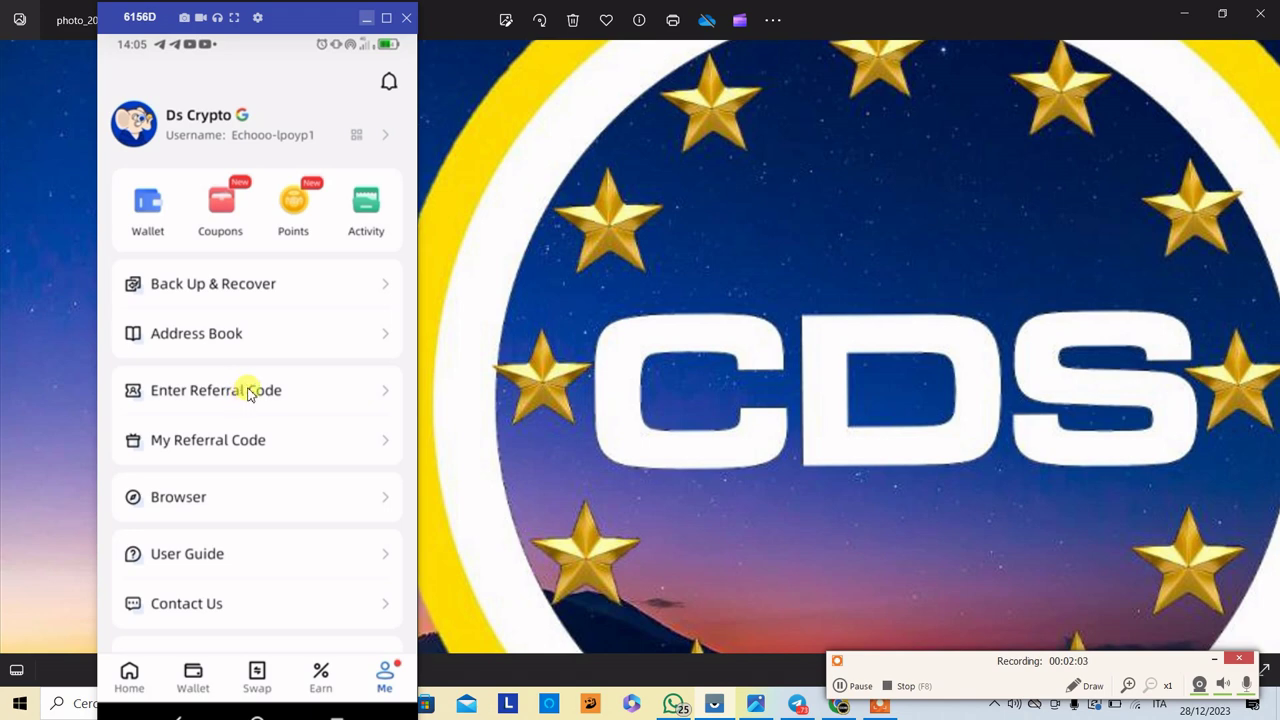
left_click(250, 391)
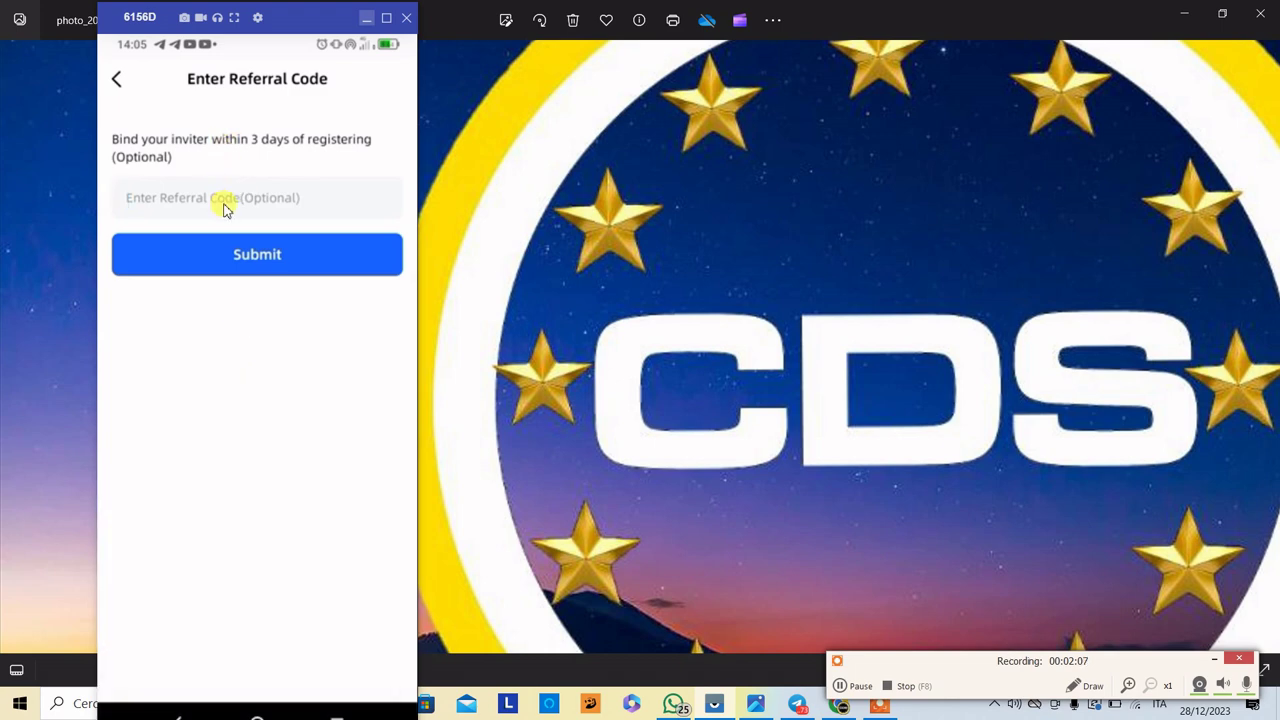
left_click(223, 208)
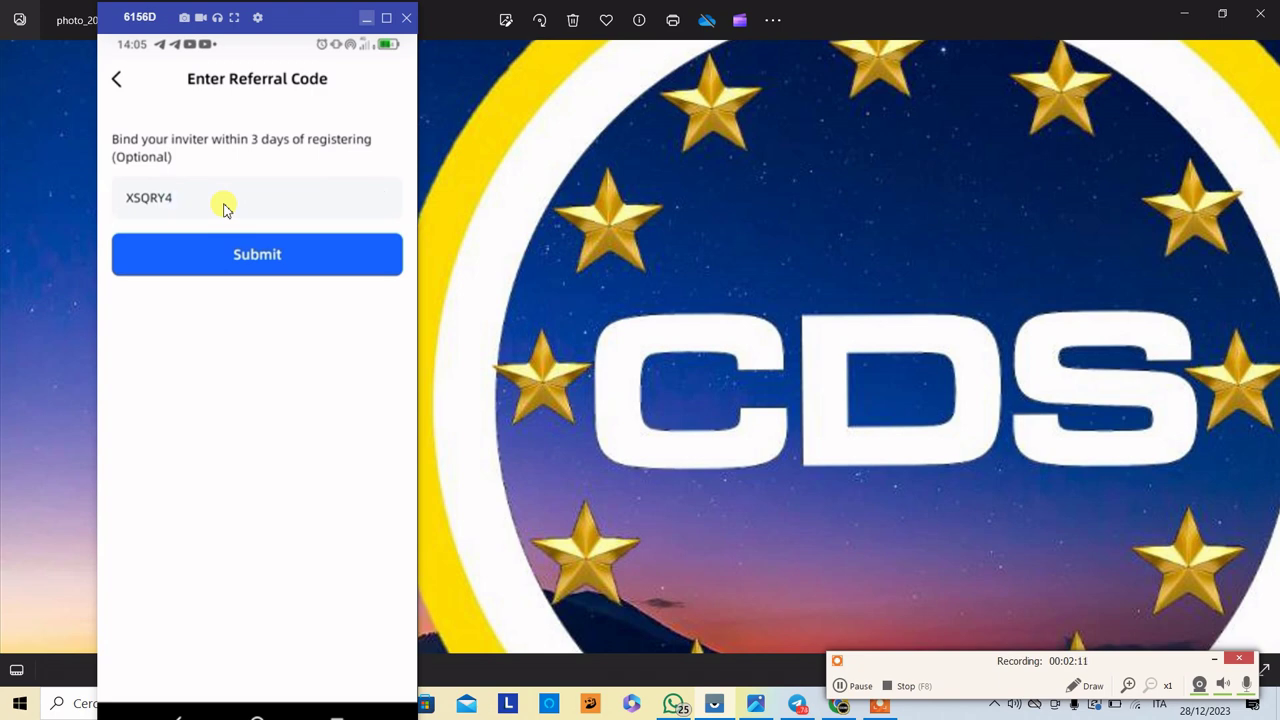
key("Return")
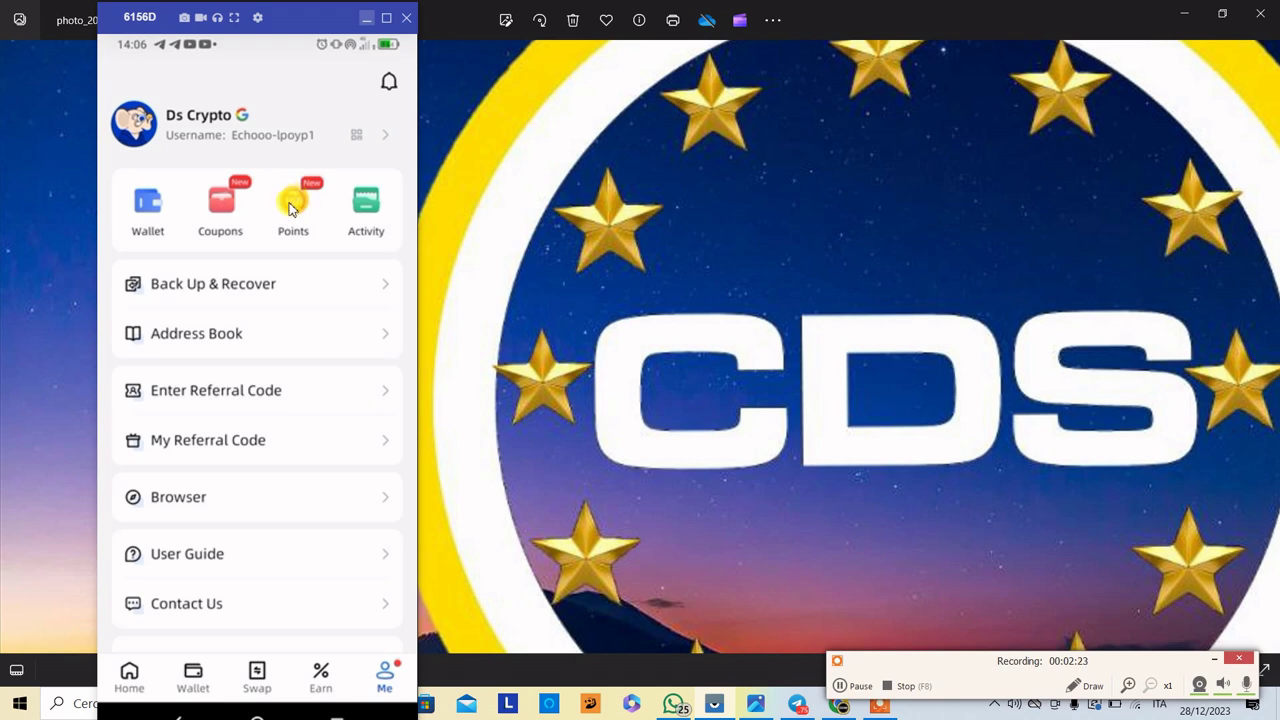
- Open Points, start mining, and complete today's check-in for +1 point
left_click(290, 205)
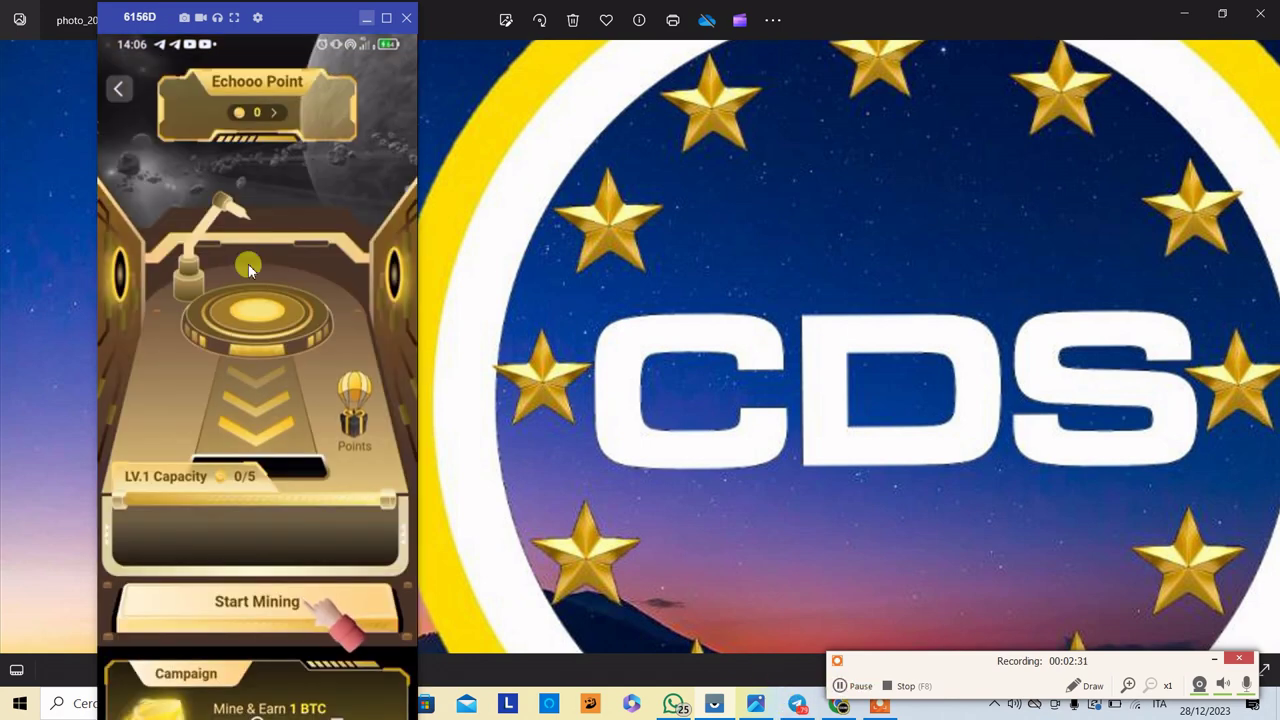
scroll(292, 378, "down", 2)
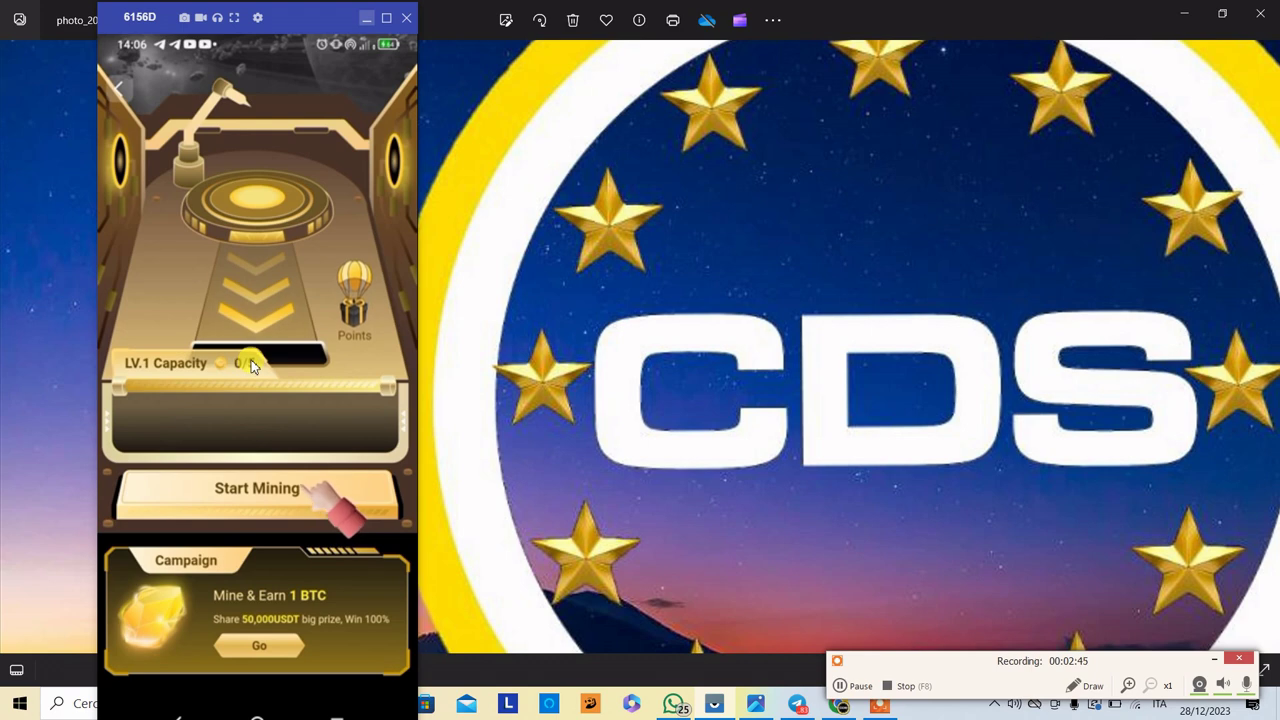
left_click(297, 507)
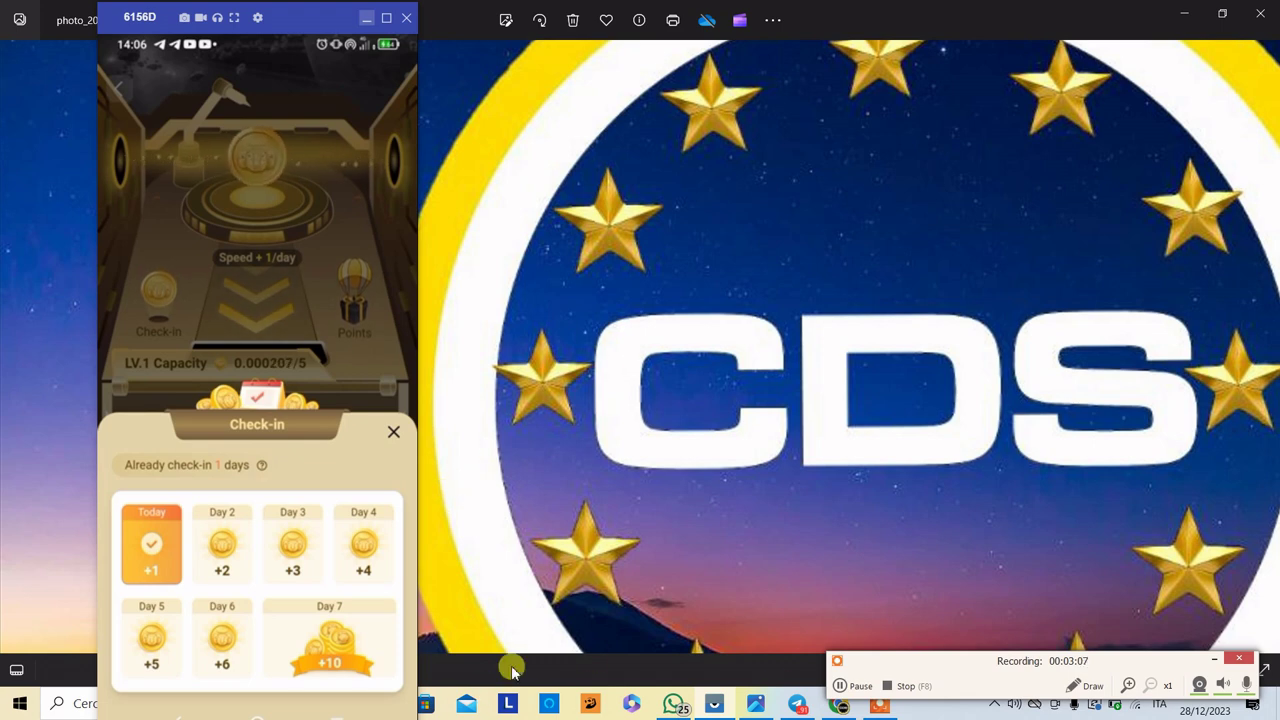
- Close the check-in panel and open the Points gift panel showing a 1-point balance
left_click(840, 686)
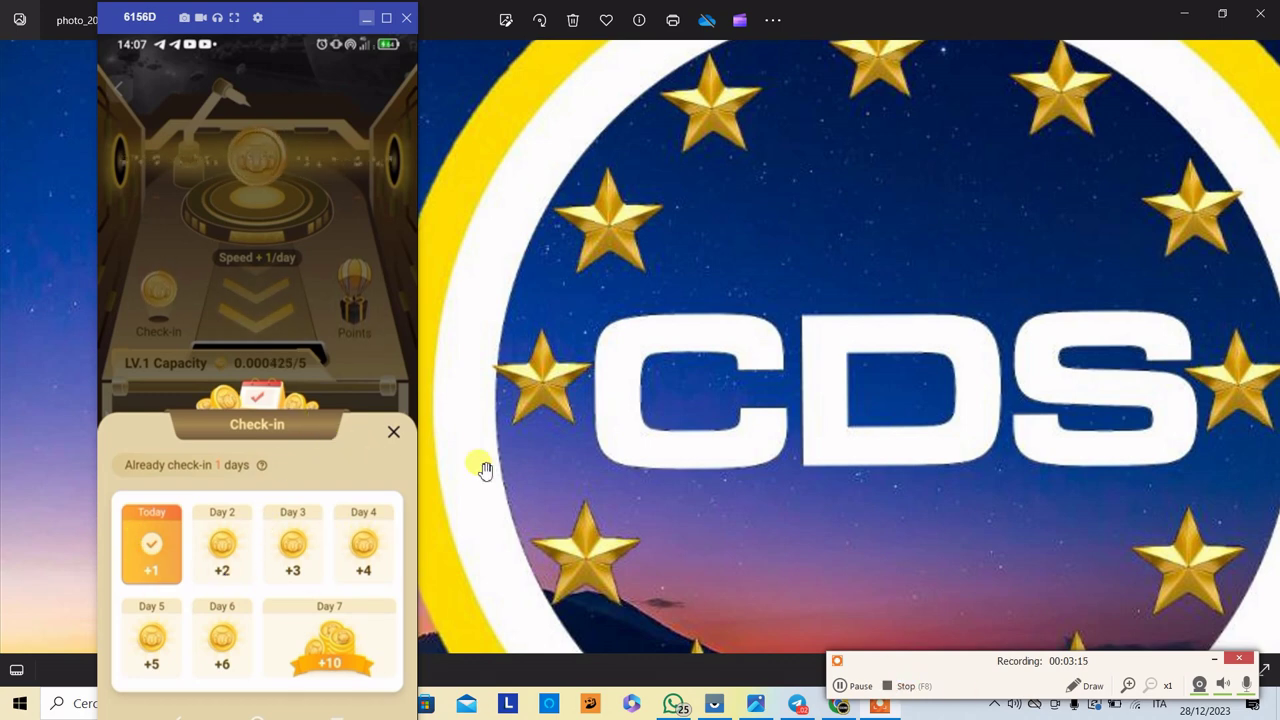
left_click(393, 432)
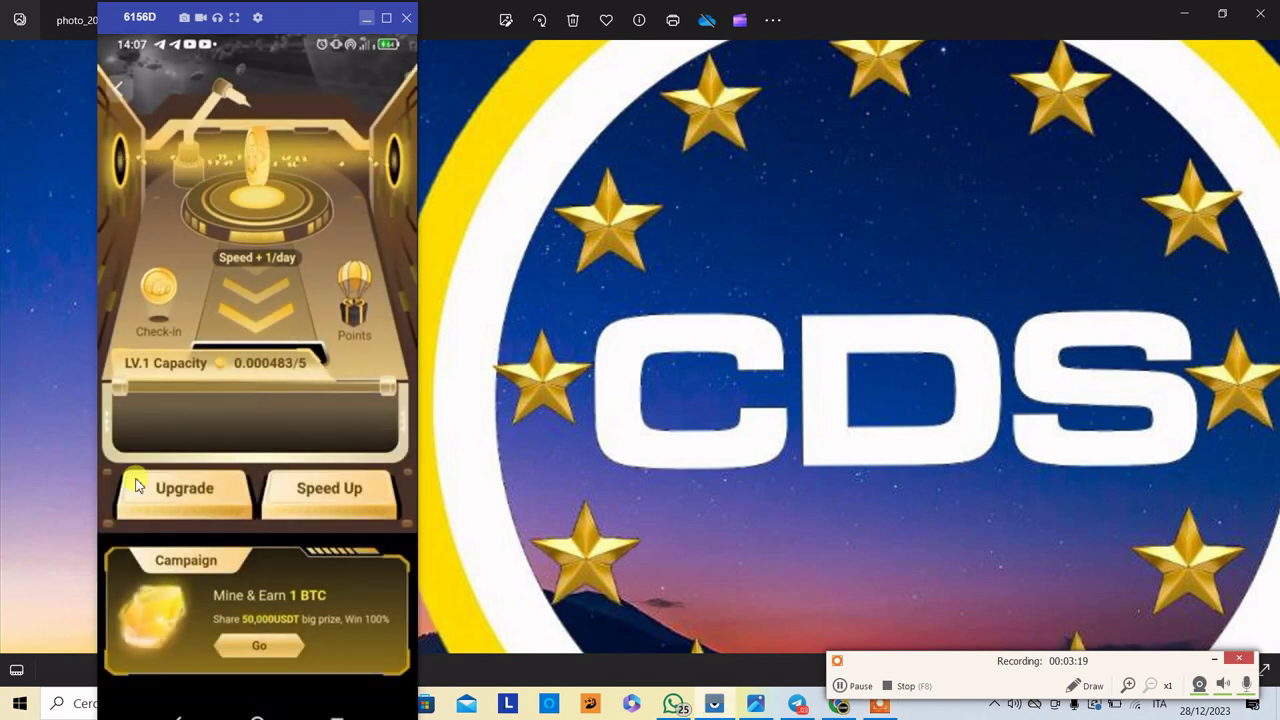
left_click(838, 682)
left_click(837, 681)
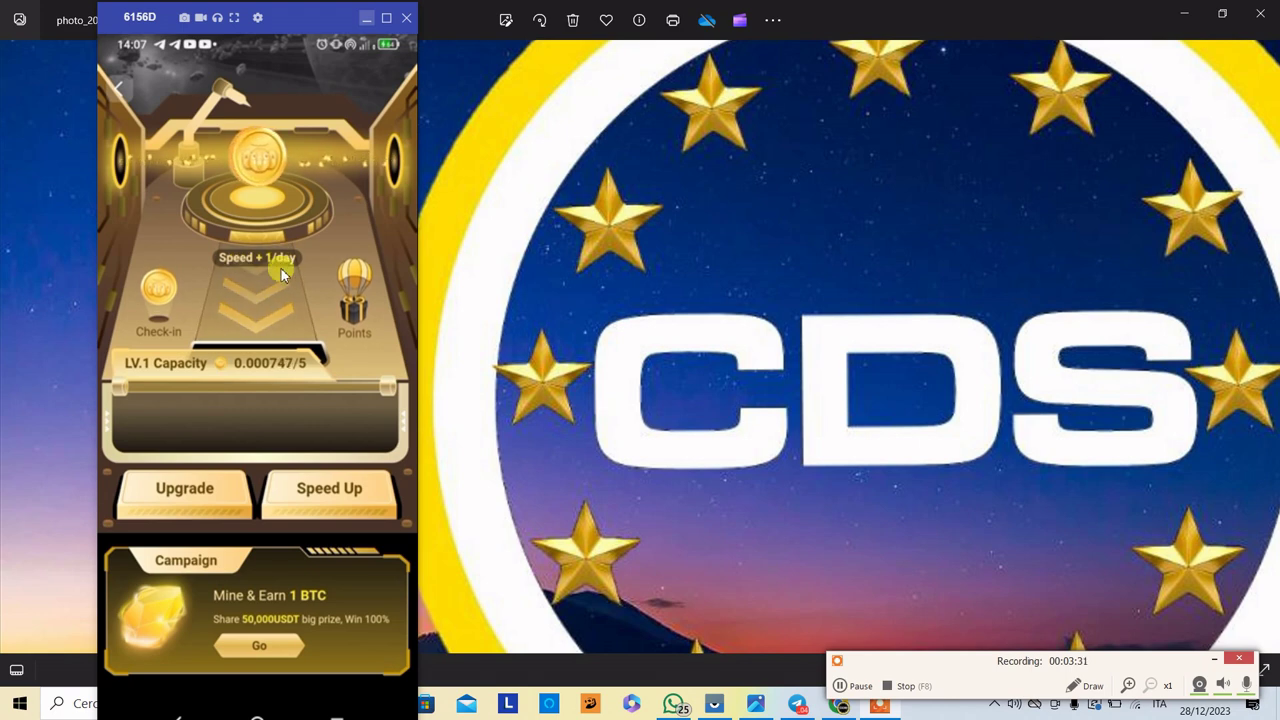
left_click(360, 319)
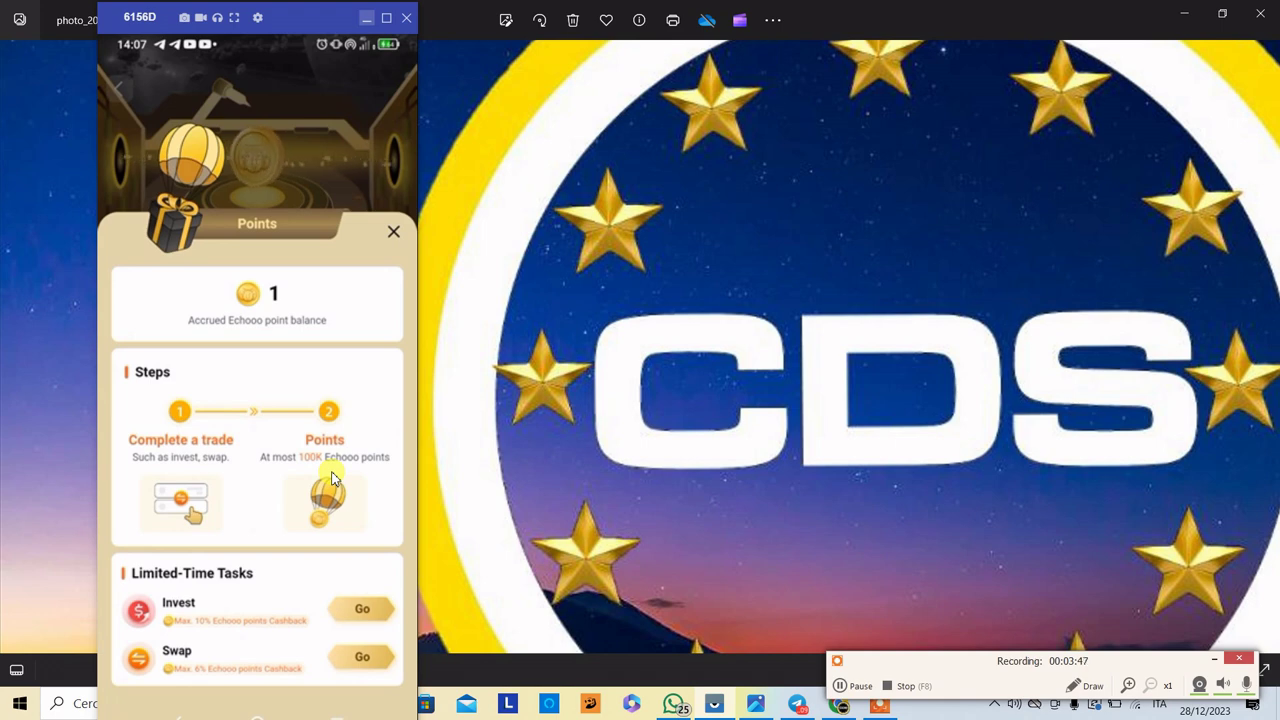
- Preview the Invest cashback task's Earn page, then return to the Points panel
left_click(346, 606)
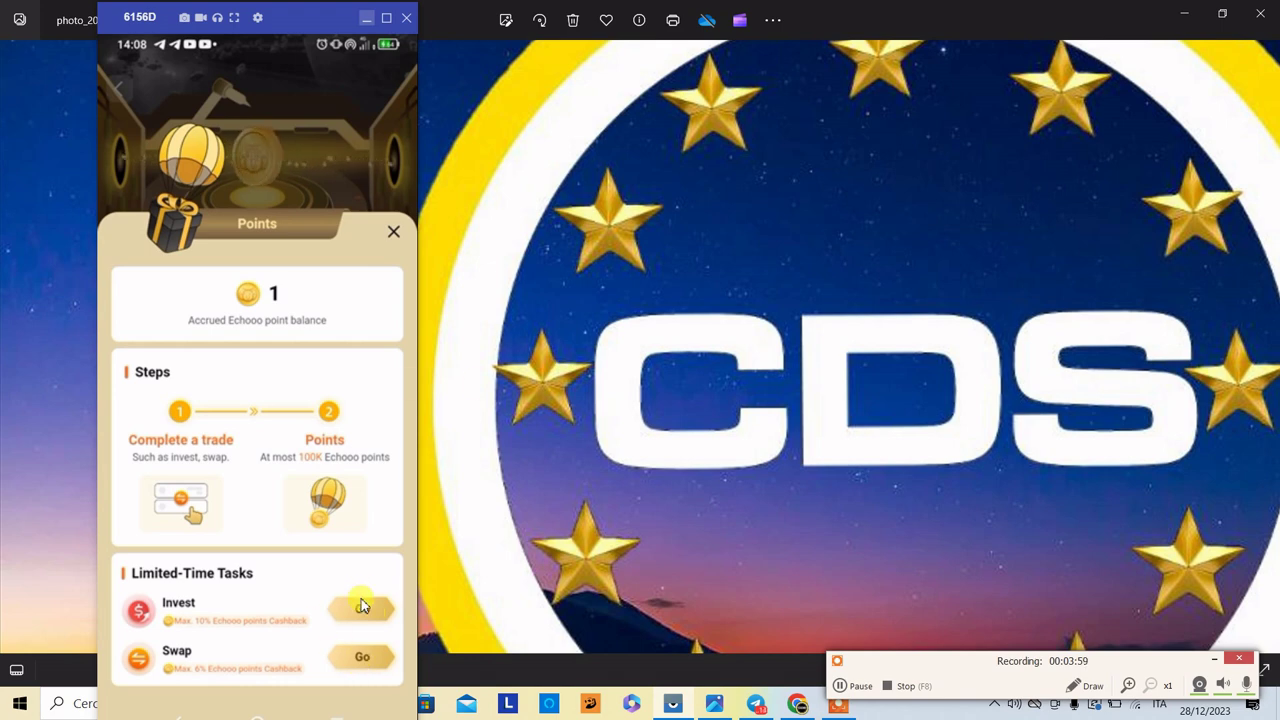
left_click(358, 612)
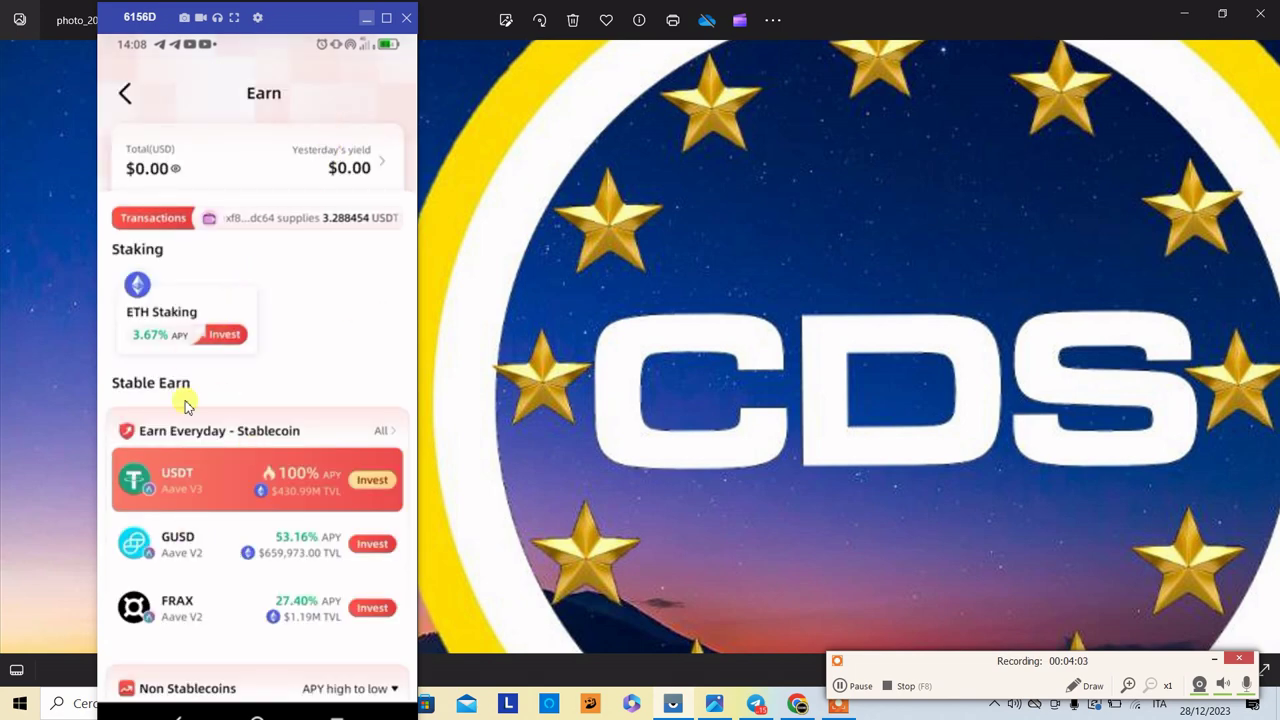
scroll(228, 432, "down", 3)
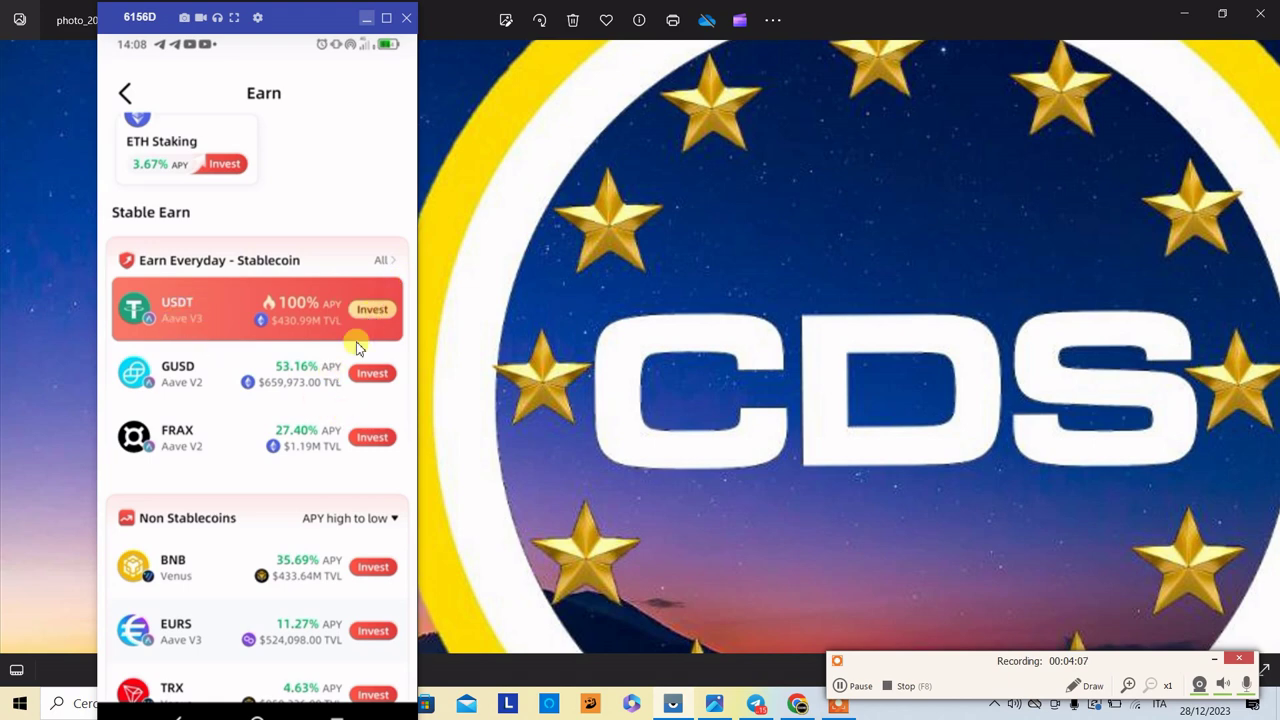
scroll(294, 449, "up", 3)
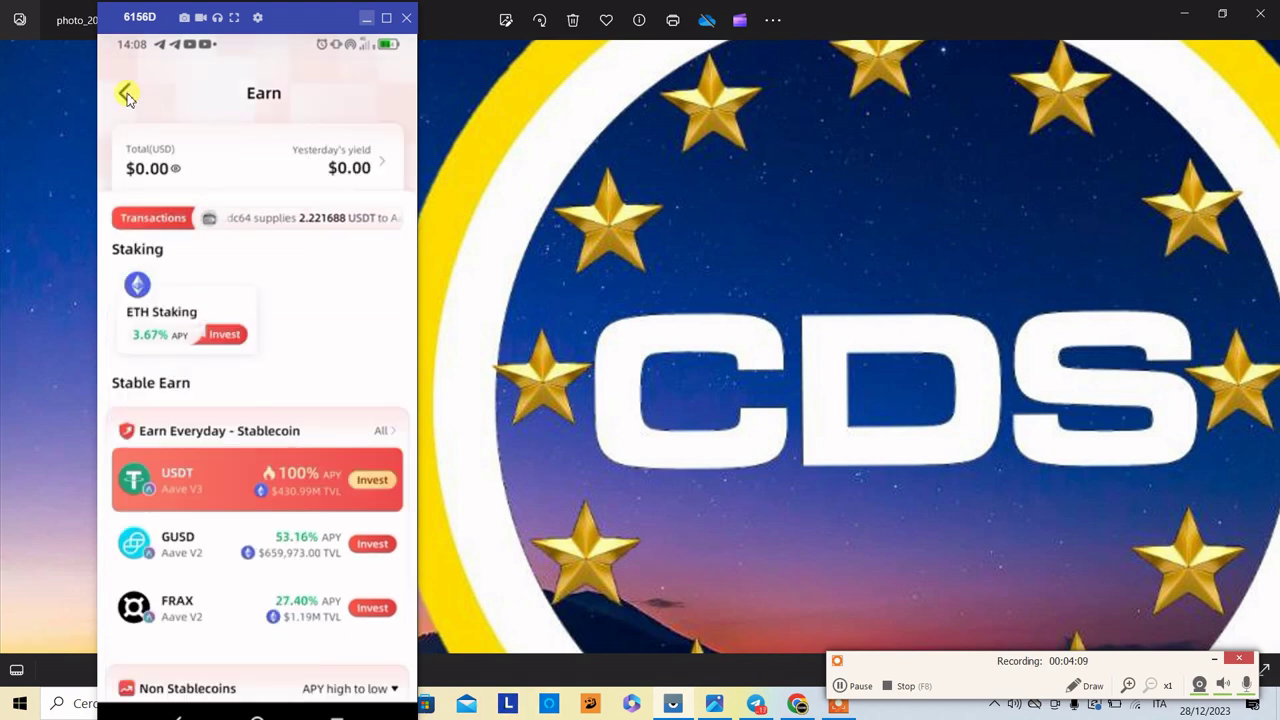
left_click(127, 94)
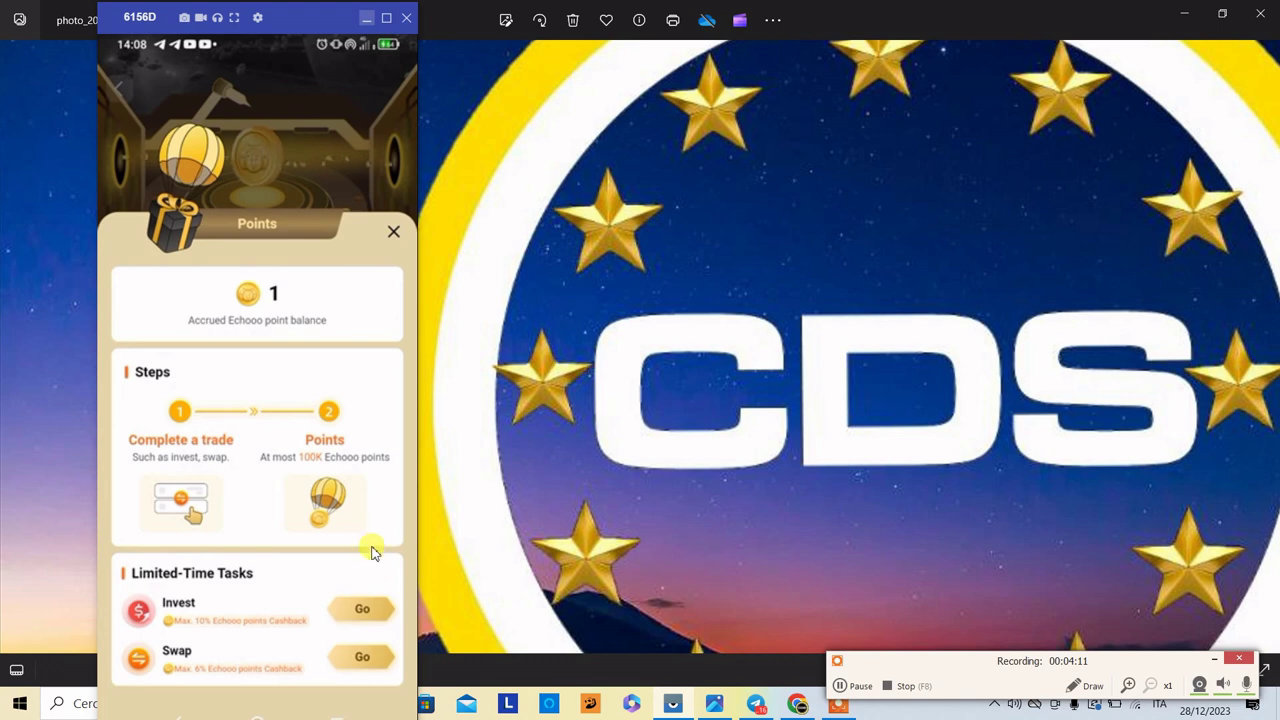
- Preview the Swap task page, then close the Points panel back to the mining screen
left_click(355, 659)
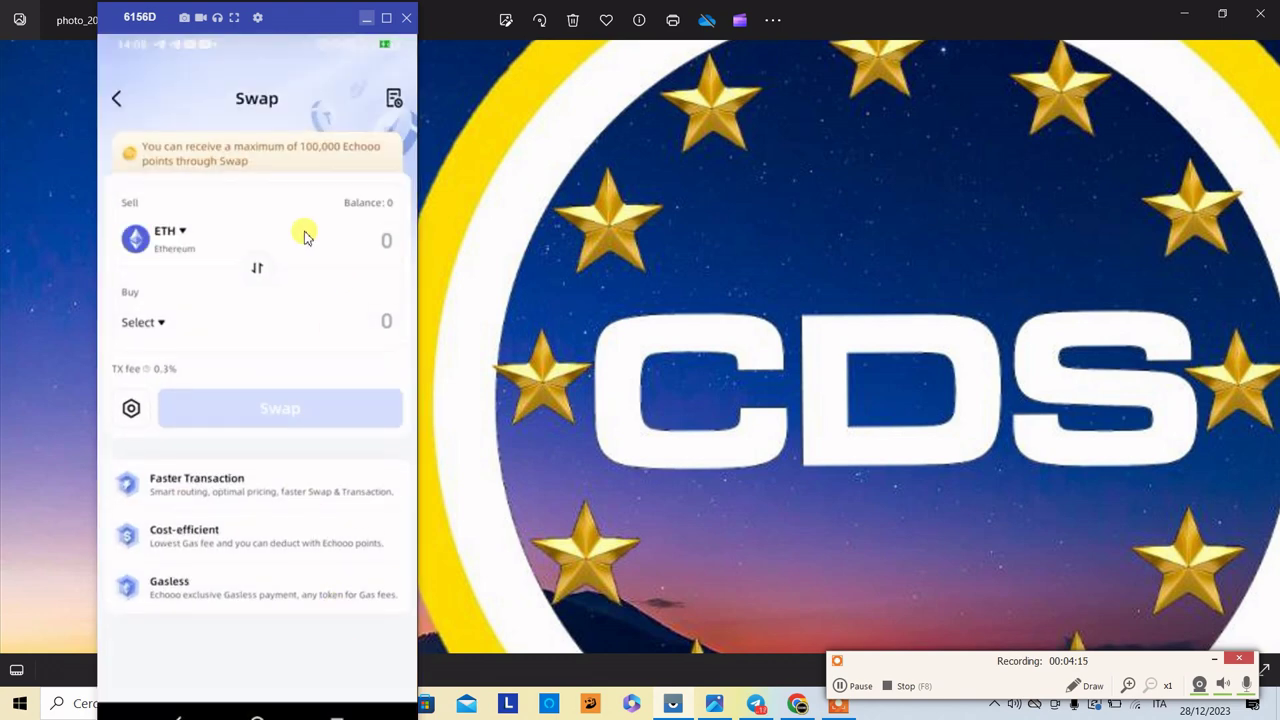
left_click(114, 98)
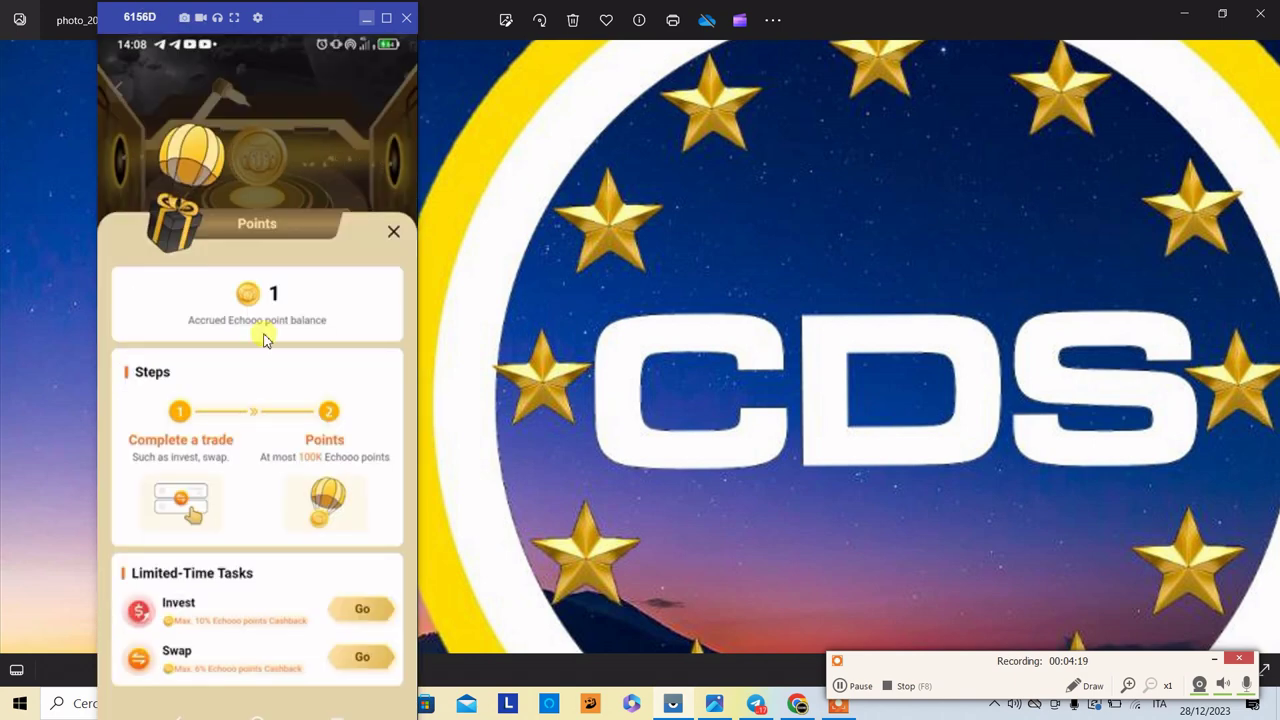
left_click(393, 231)
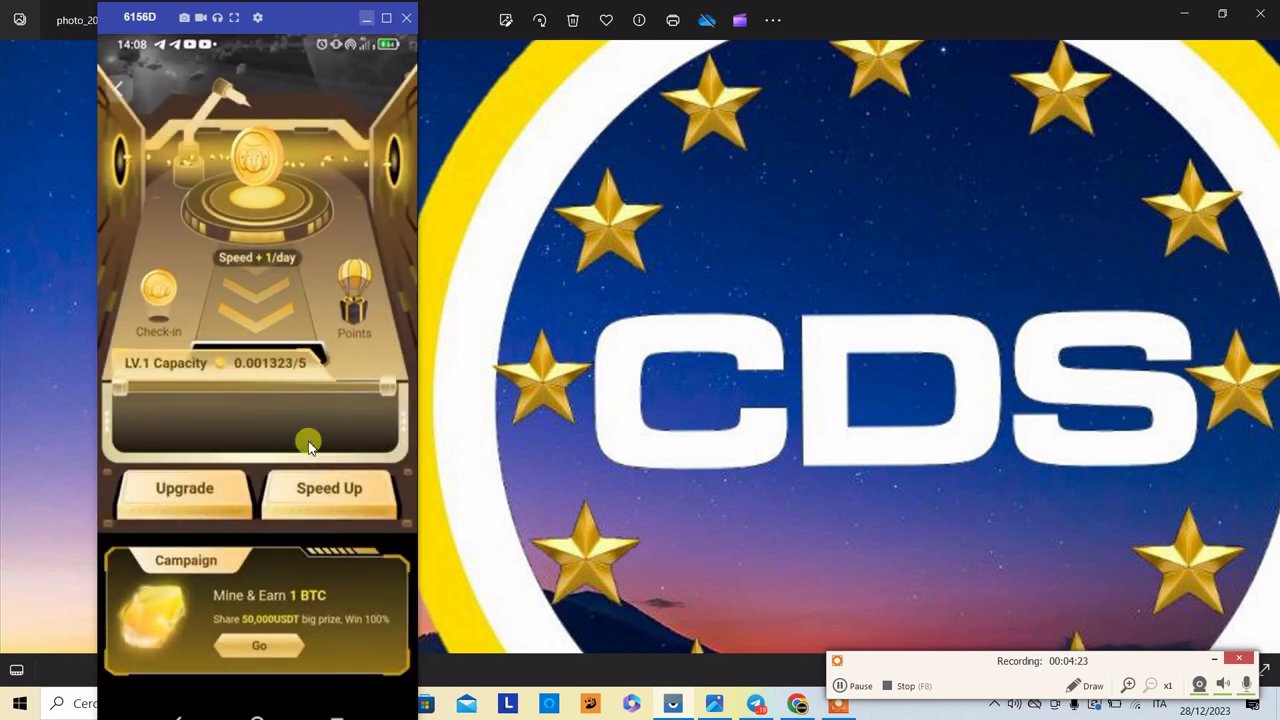
- View the Mining Festival campaign offering 1 BTC, 1 ETH and 5 DOGE prizes, then go back to Me
left_click(252, 650)
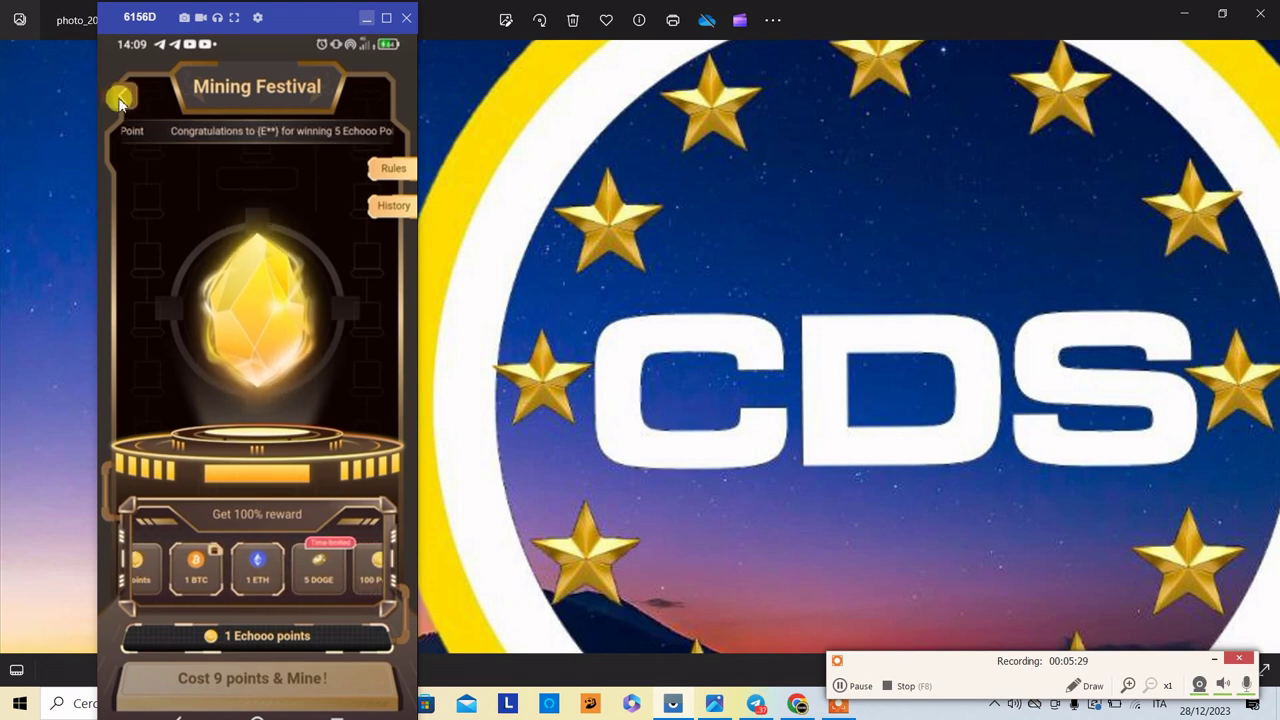
left_click(119, 98)
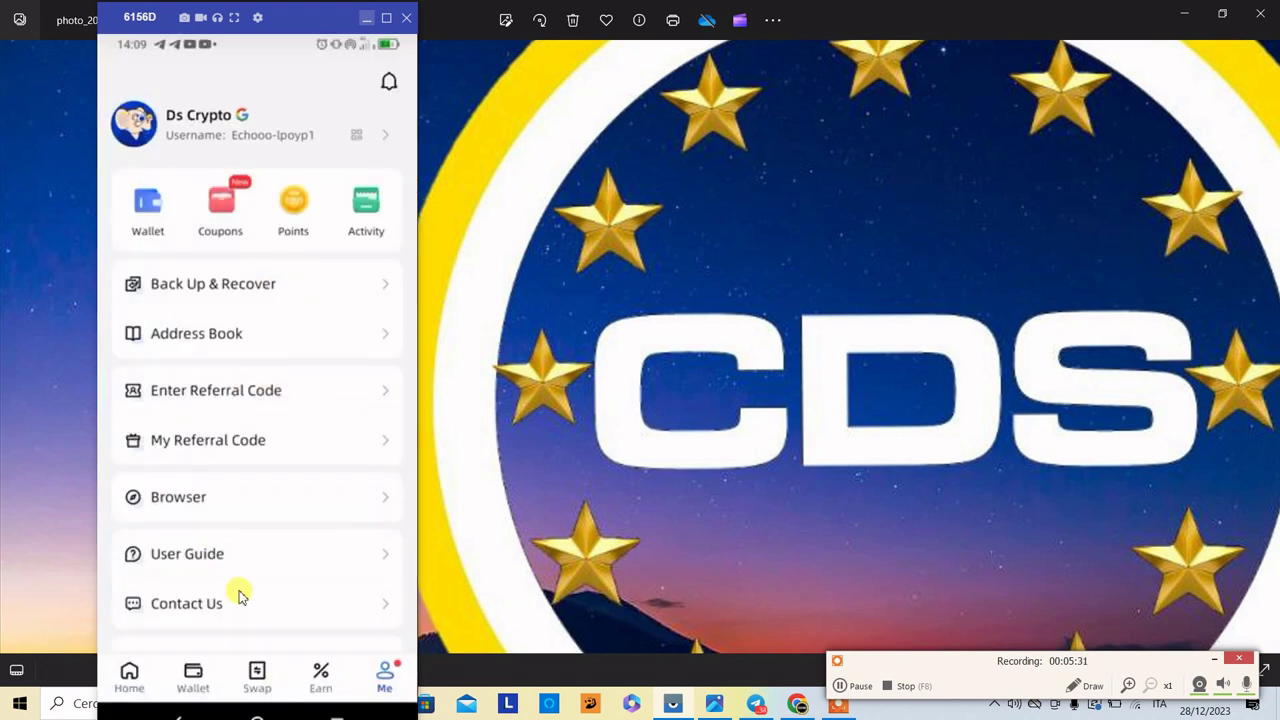
- Check the wallet list and the empty Used and Expired coupons, then open Back Up & Recover
left_click(148, 205)
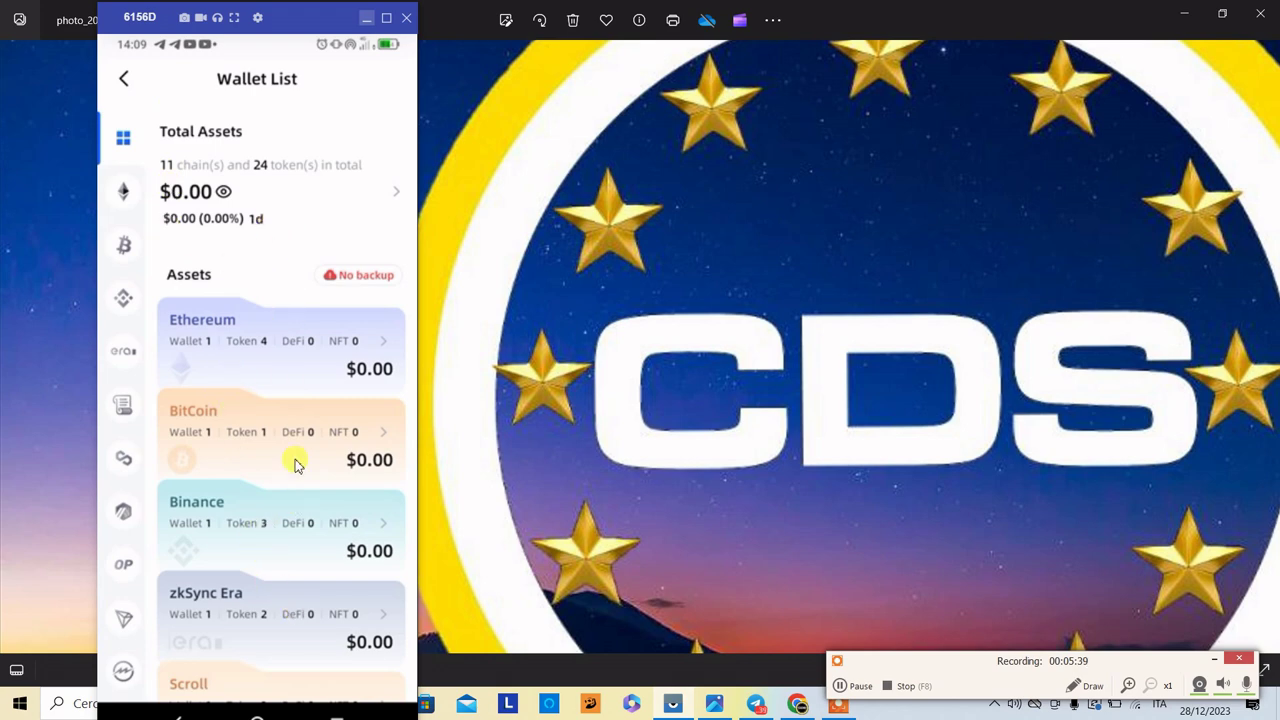
left_click(127, 80)
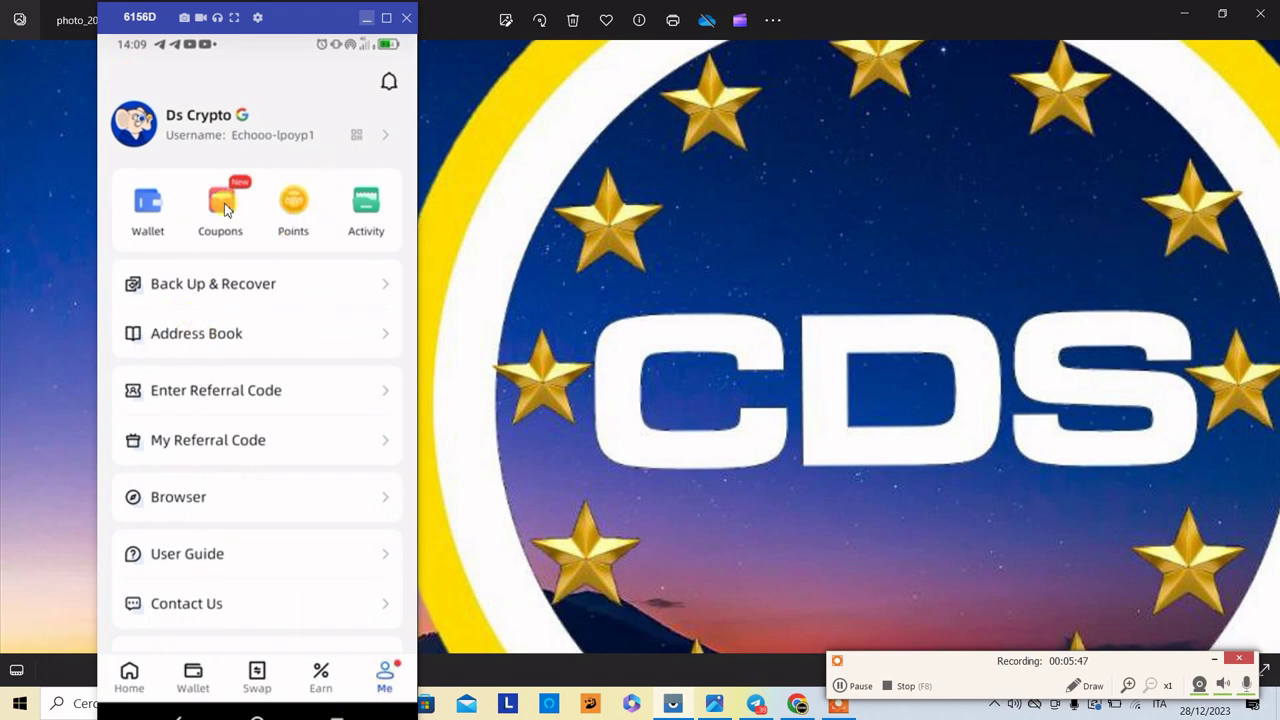
left_click(224, 205)
left_click(256, 133)
left_click(368, 132)
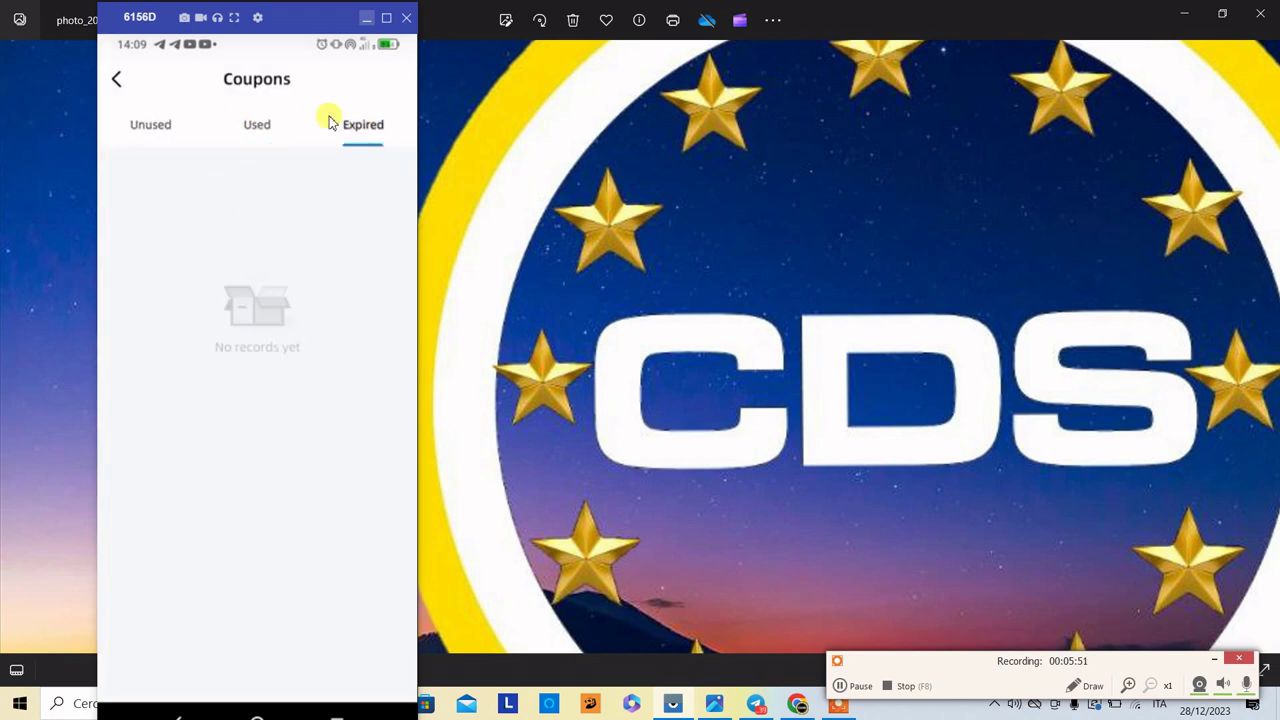
left_click(115, 84)
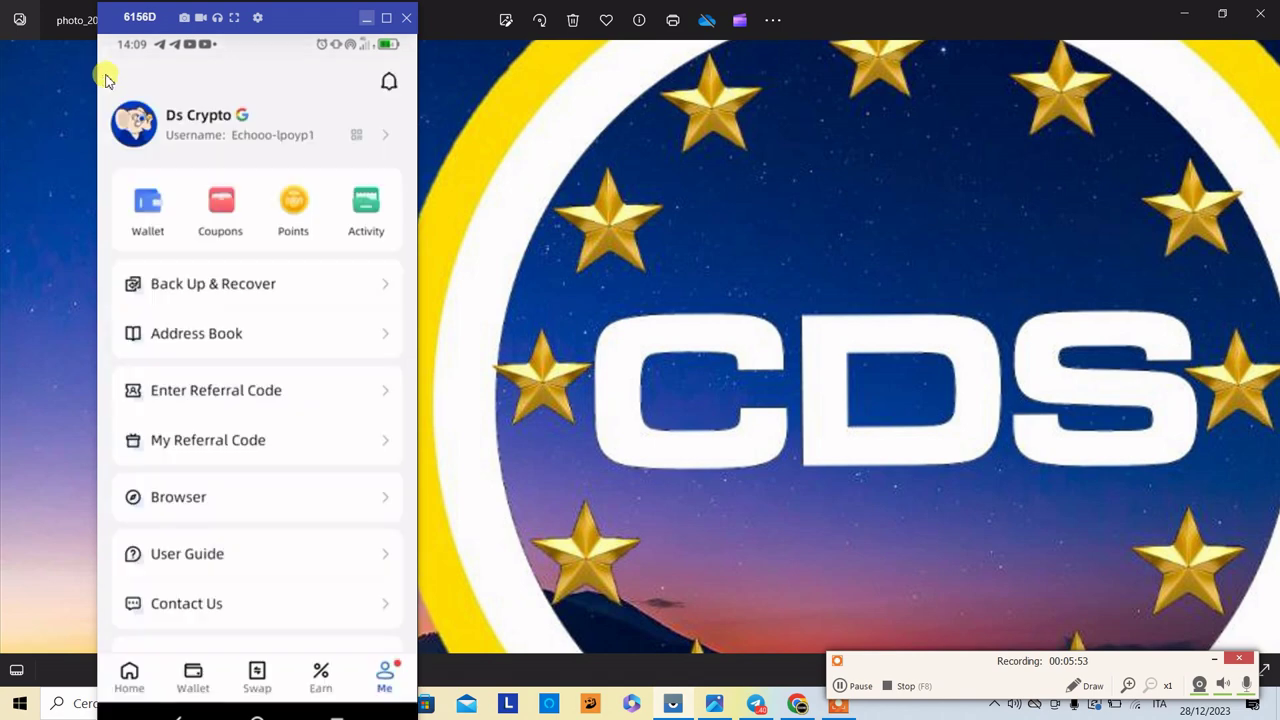
left_click(266, 287)
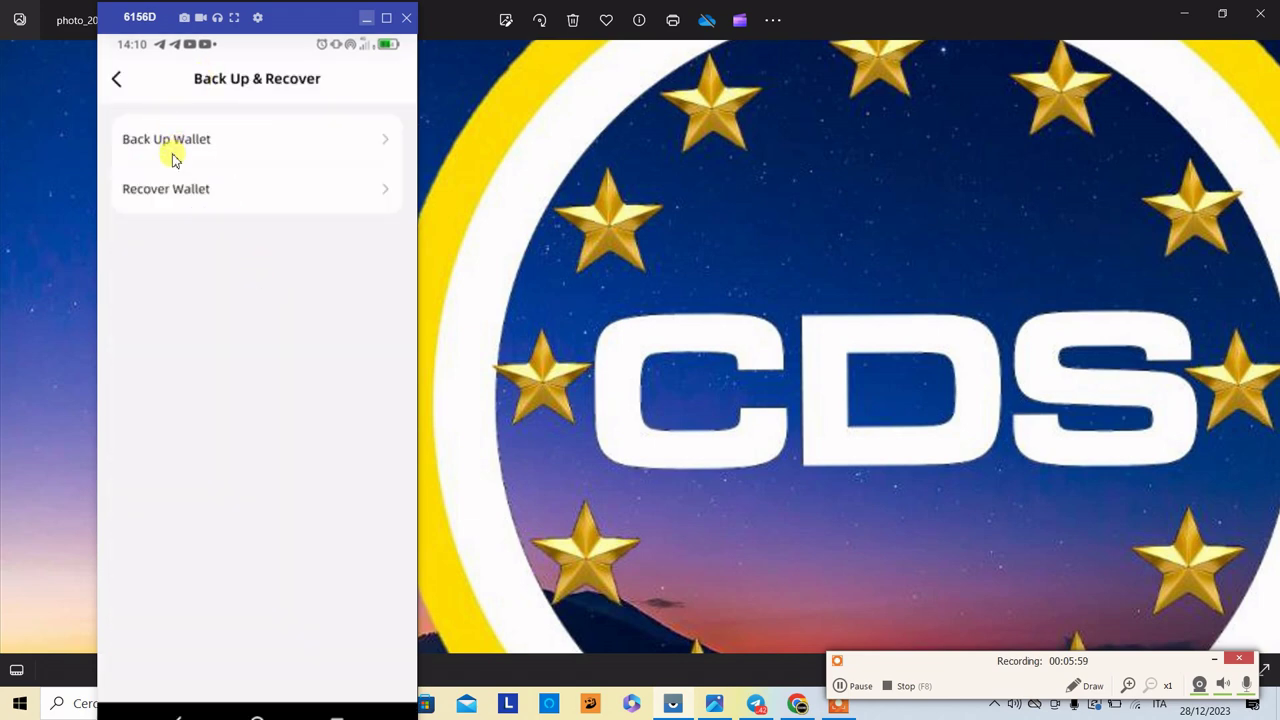
- Back up the wallet with a 6-digit payment password, saving master and slave shares to Google Drive
left_click(175, 146)
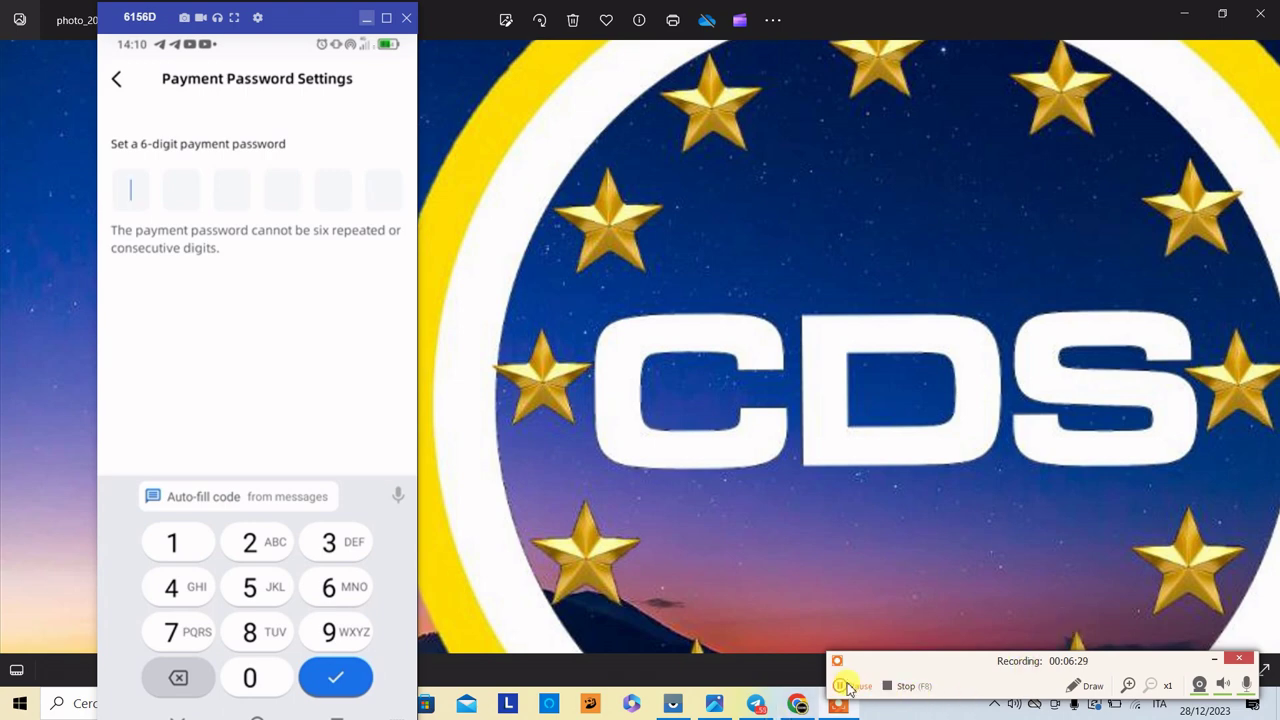
left_click(846, 686)
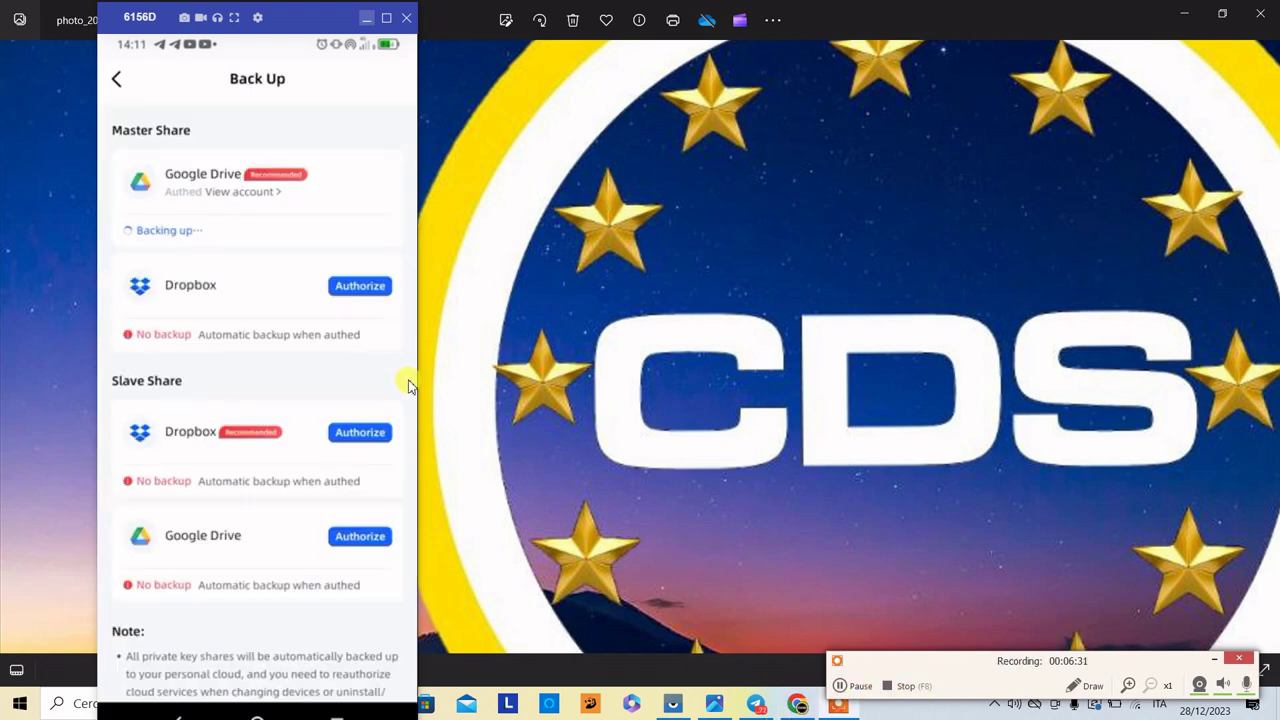
left_click(343, 287)
left_click(839, 688)
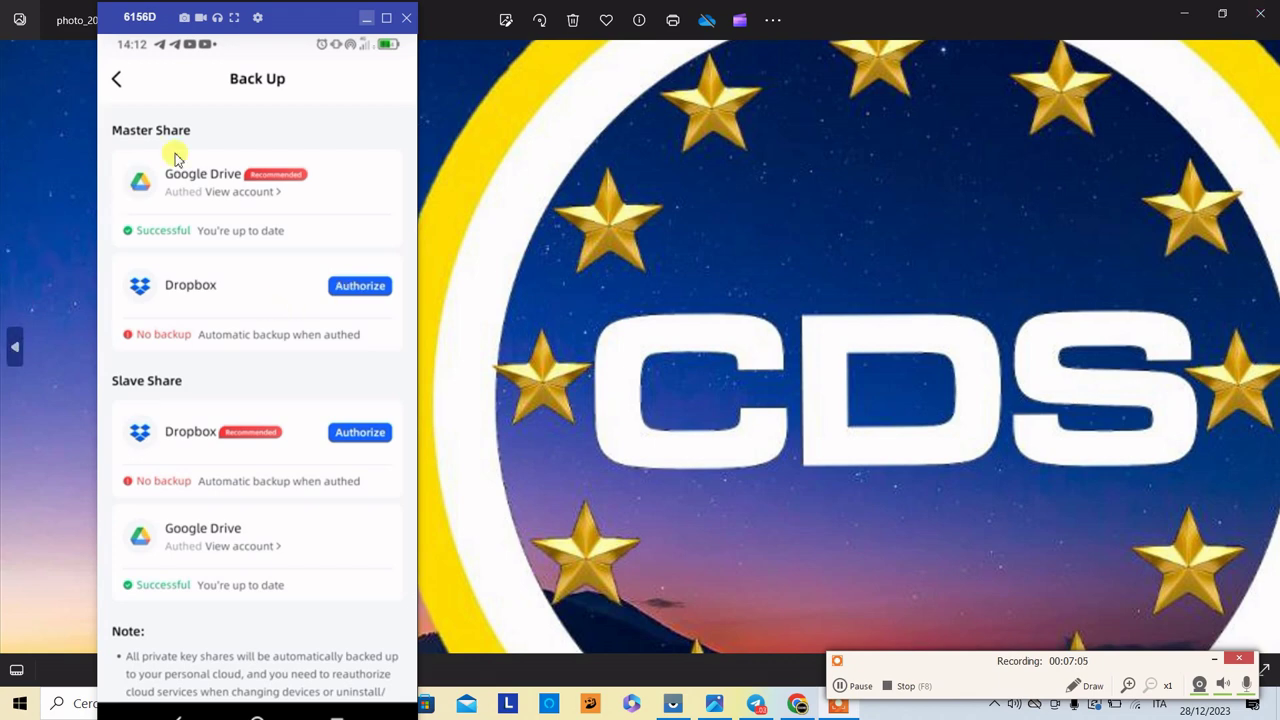
left_click(118, 80)
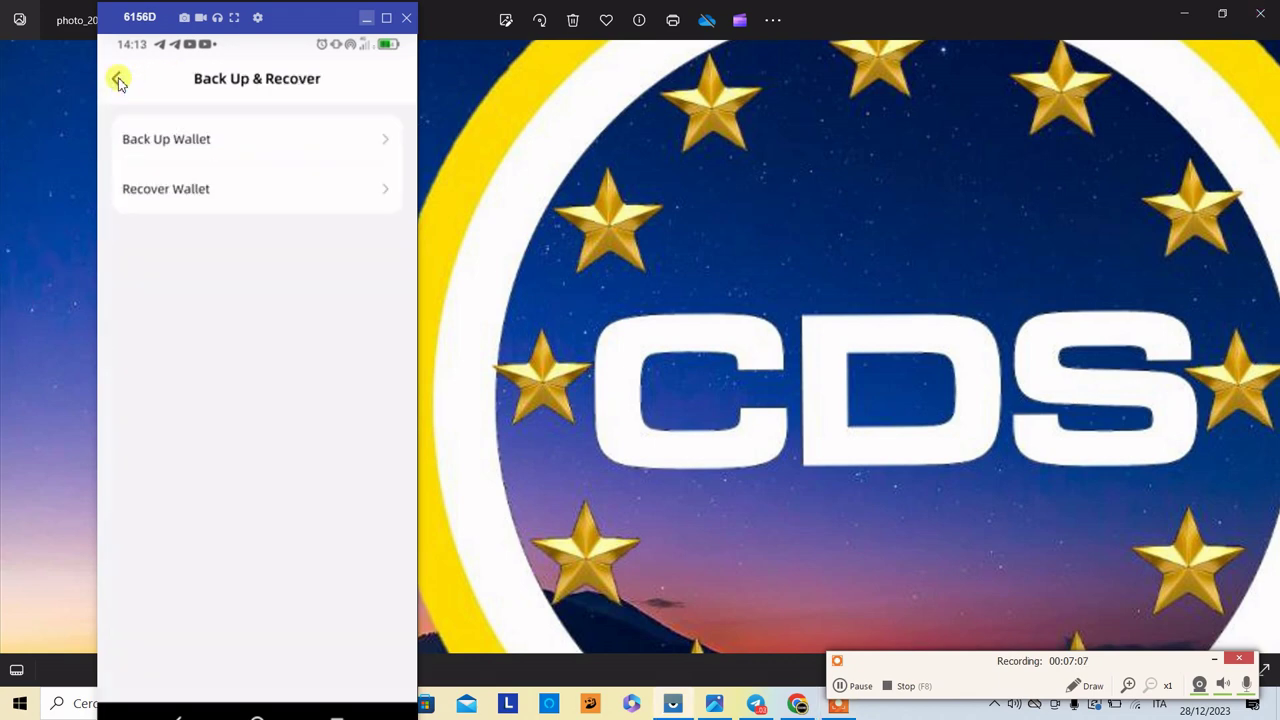
- Change the username to 'dscrypto' in account information, then open the My Referral Code page
left_click(118, 80)
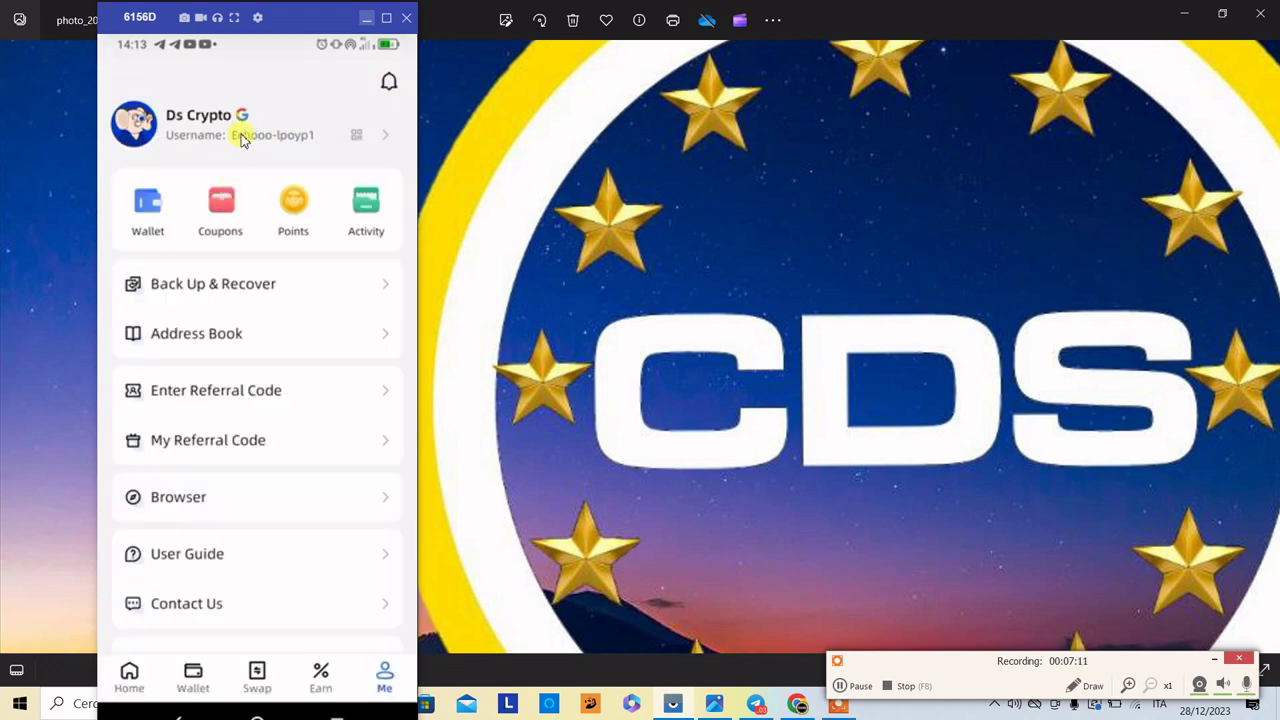
left_click(380, 140)
left_click(371, 191)
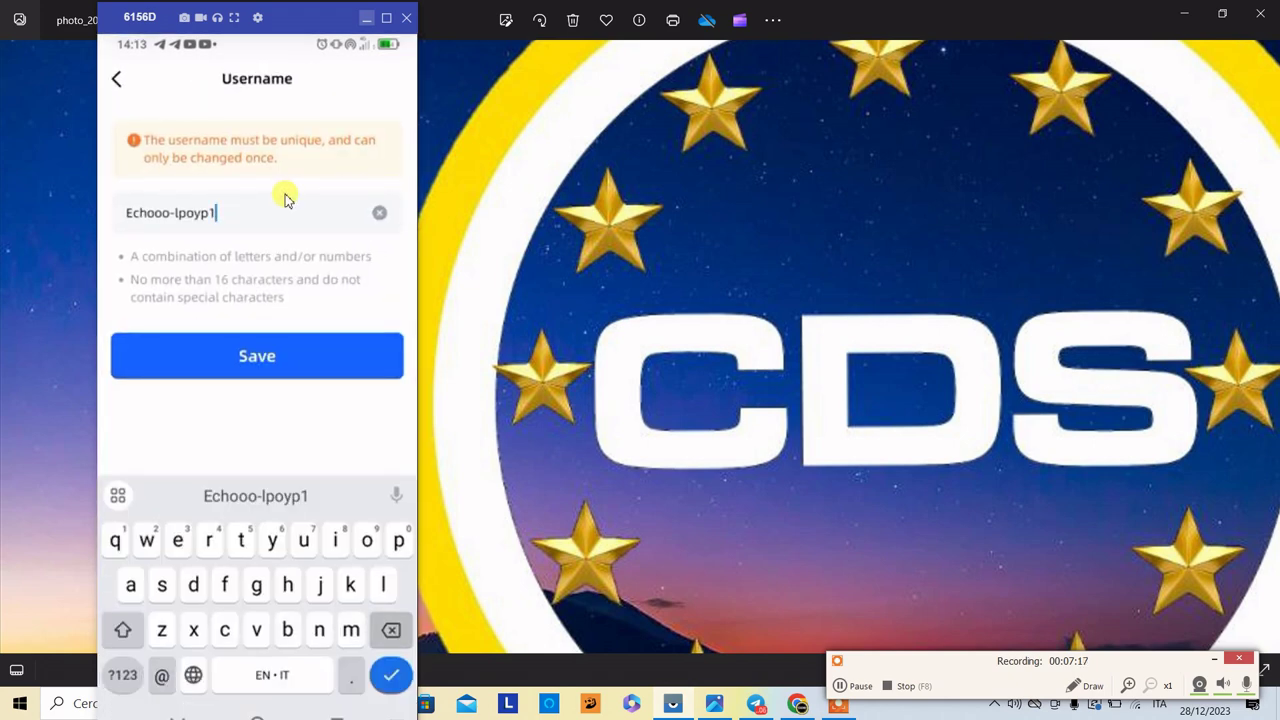
key("BackSpace")
key("BackSpace")
key("BackSpace")
key("BackSpace")
key("BackSpace")
key("BackSpace")
key("BackSpace")
key("BackSpace")
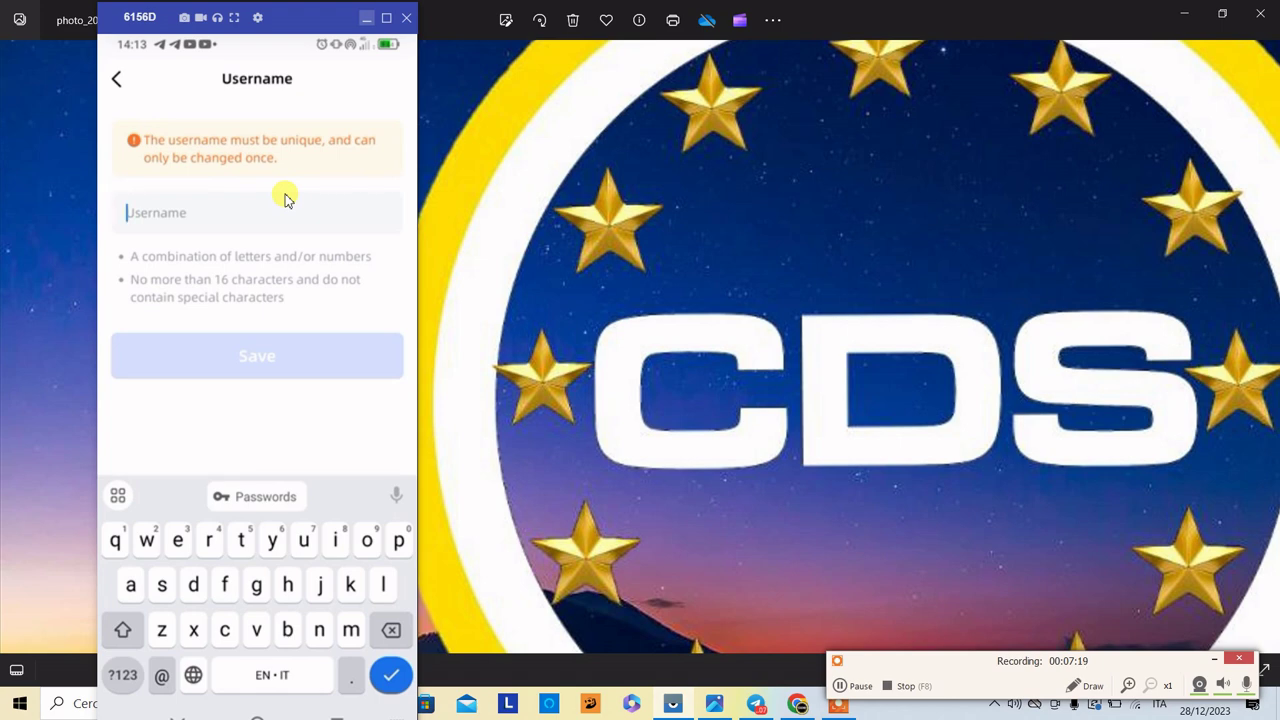
type("dscrypto")
key("Return")
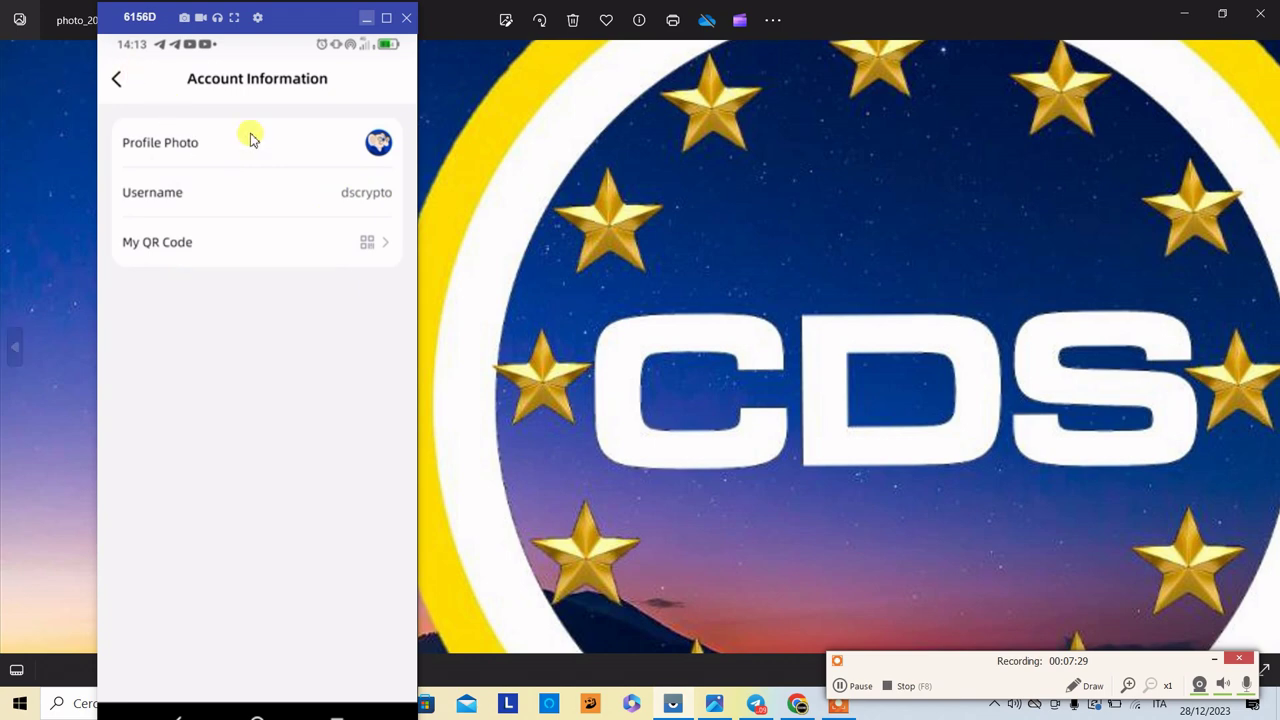
left_click(117, 81)
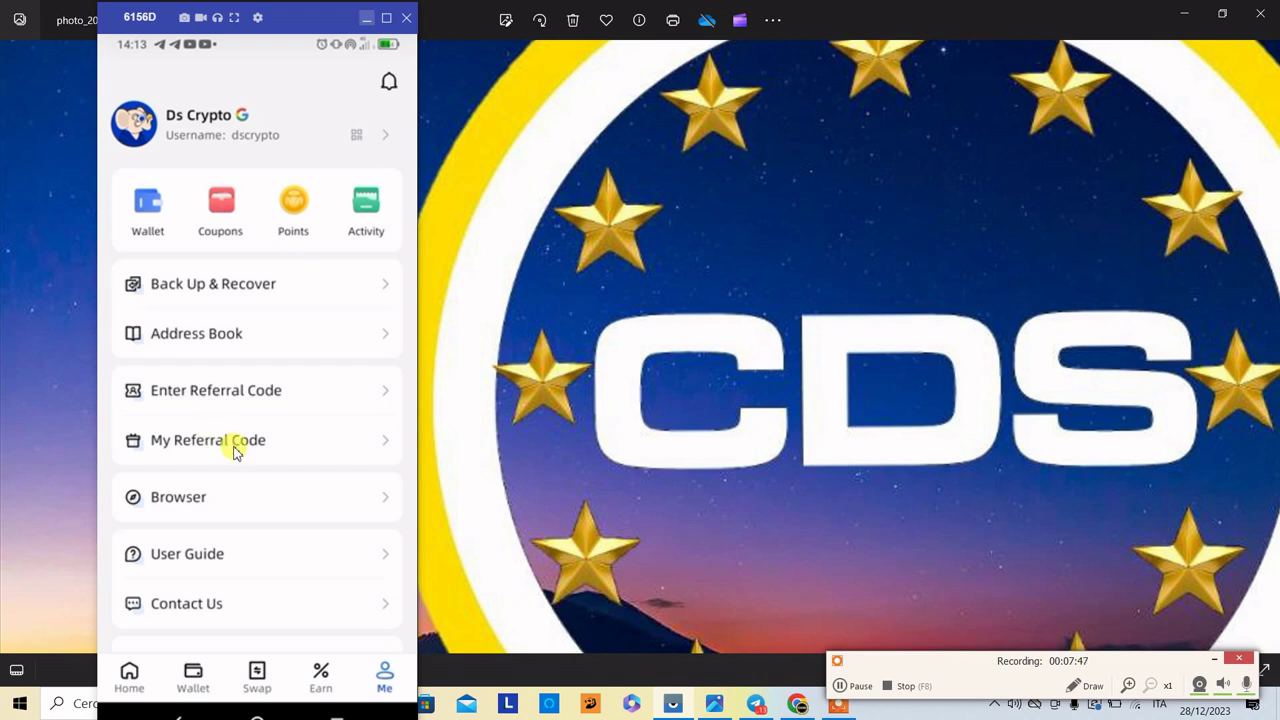
left_click(235, 450)
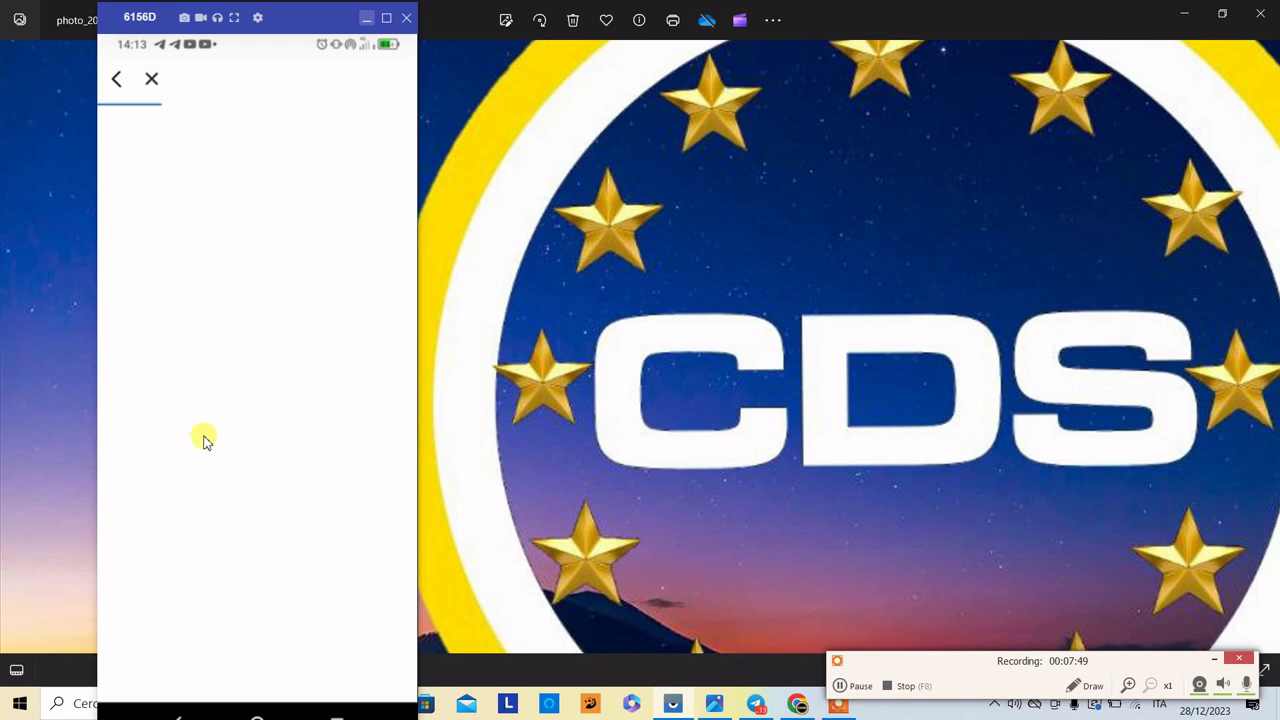